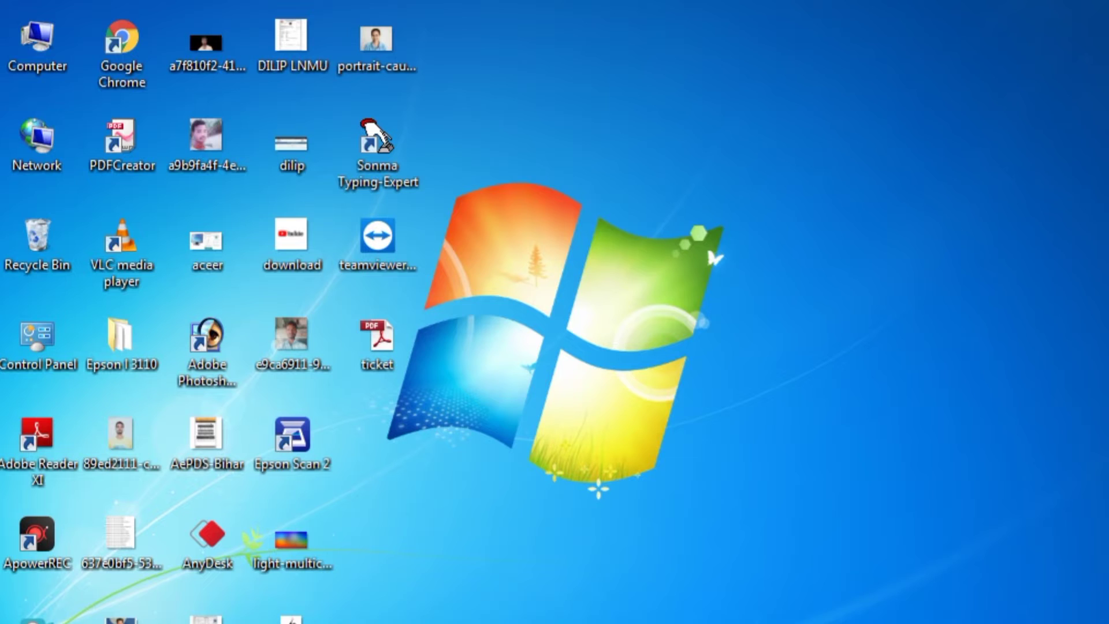
pyautogui.click(400, 61)
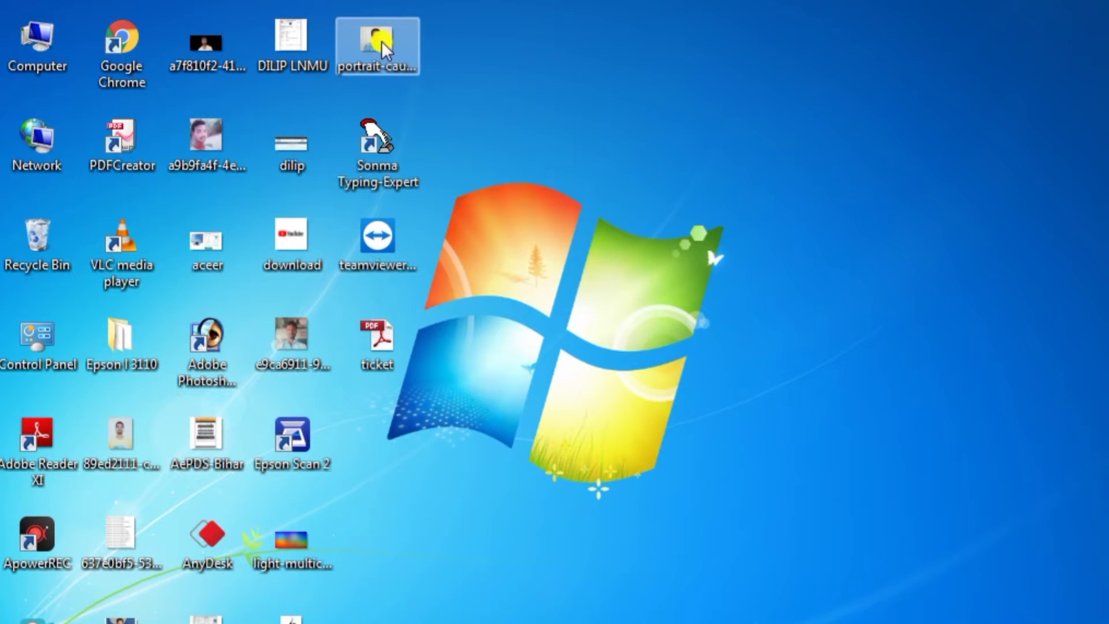
pyautogui.rightClick(381, 40)
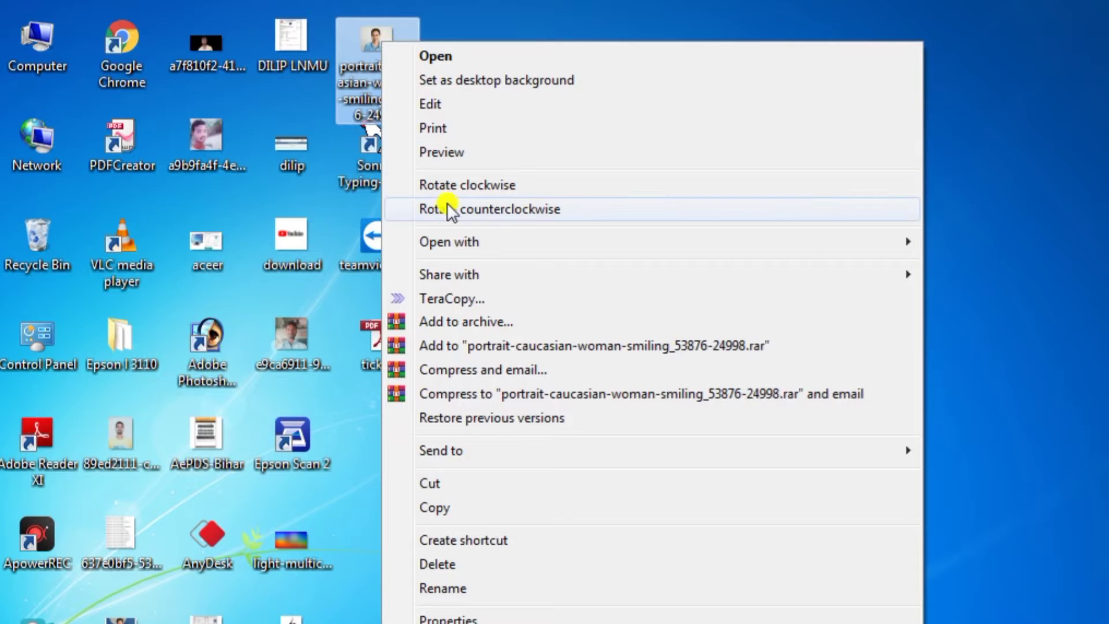
pyautogui.moveTo(448, 231)
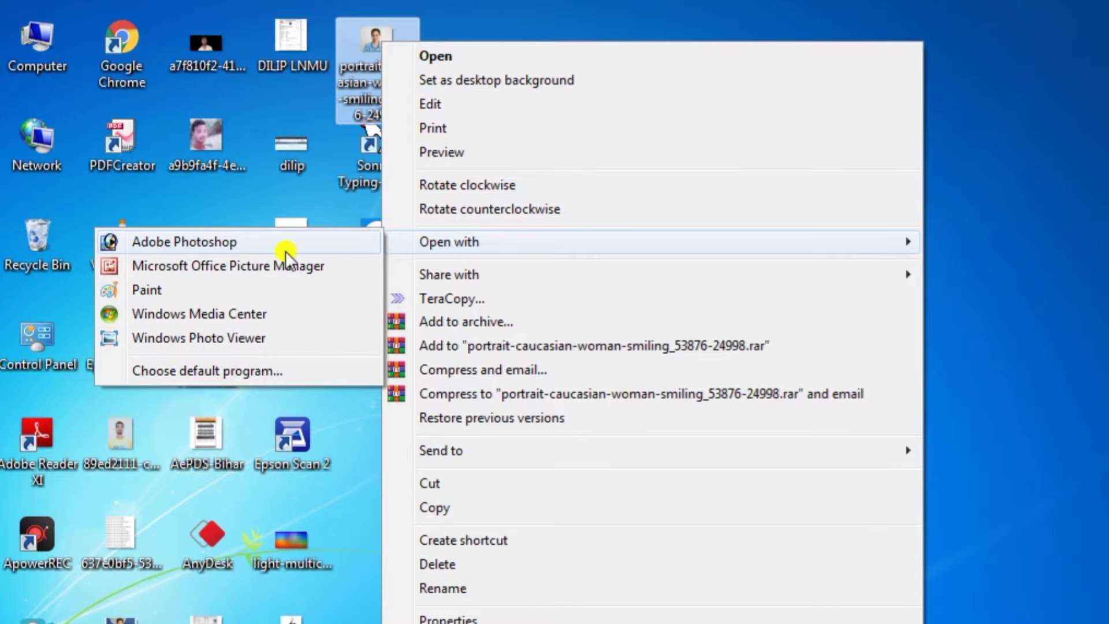
pyautogui.click(283, 243)
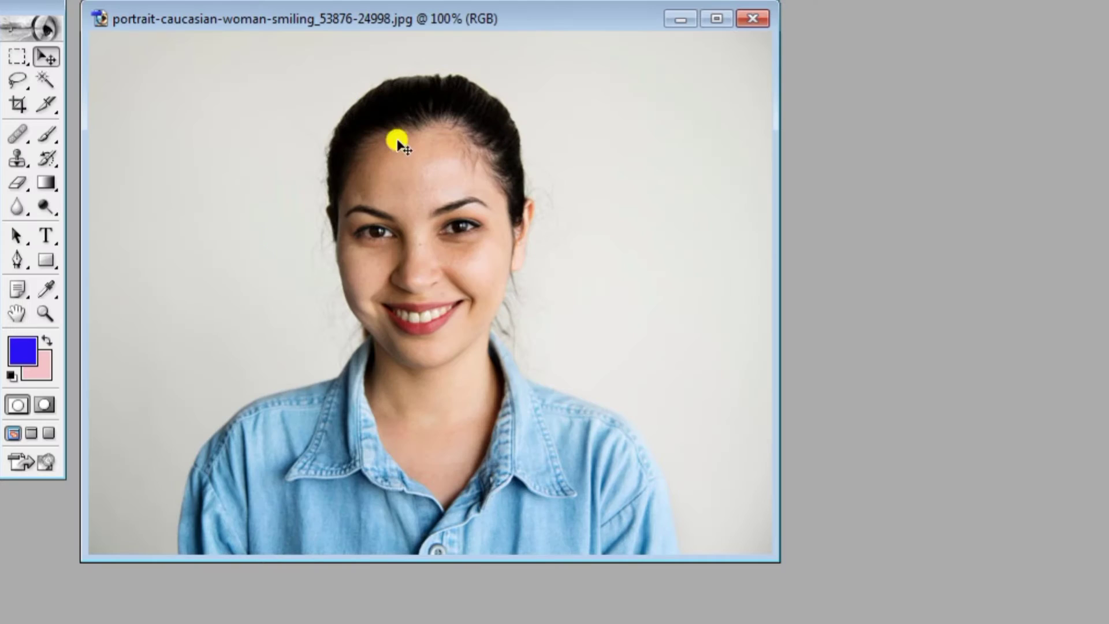
pyautogui.click(742, 19)
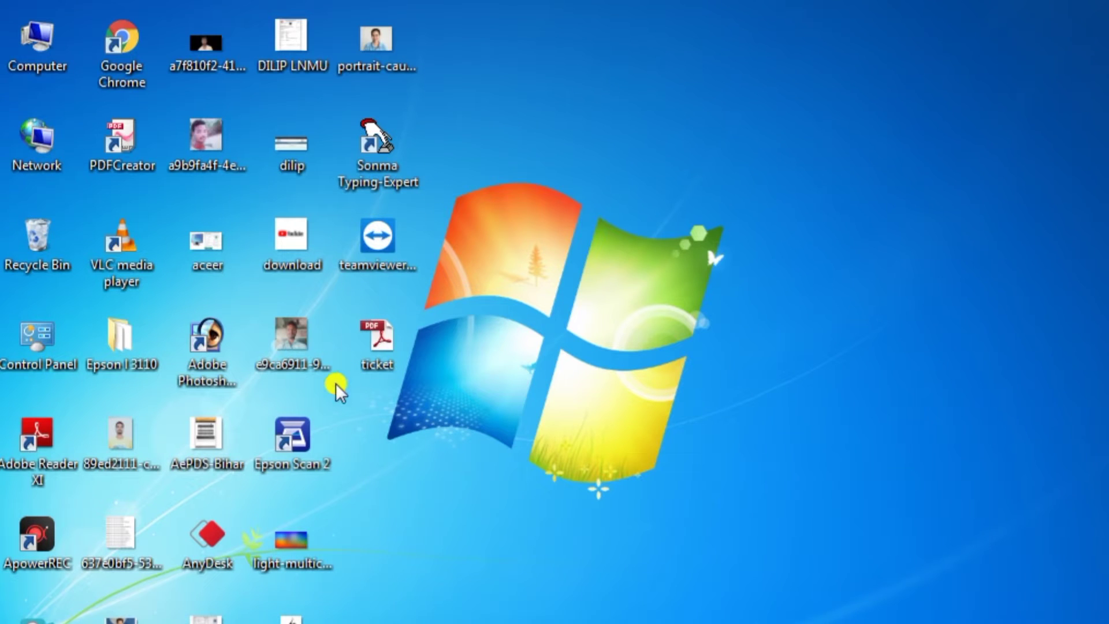
# - Open the desktop image 2020-1231_KLP-MIDDLE_boys-shirts_xs in Adobe Photoshop and shift its window away from the toolbox
pyautogui.rightClick(121, 617)
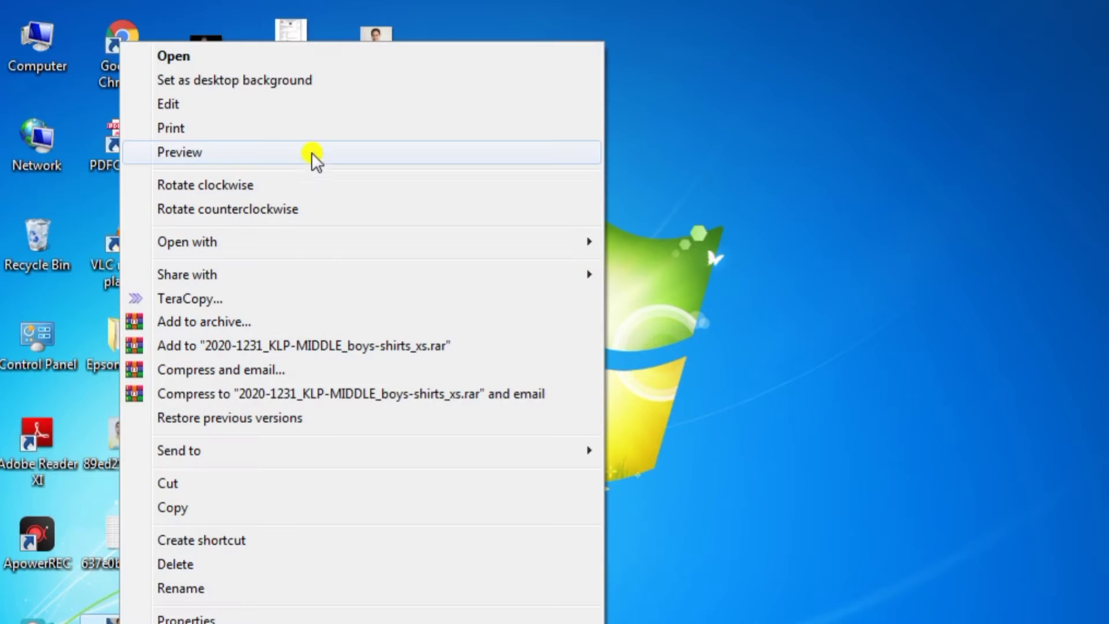
pyautogui.moveTo(196, 251)
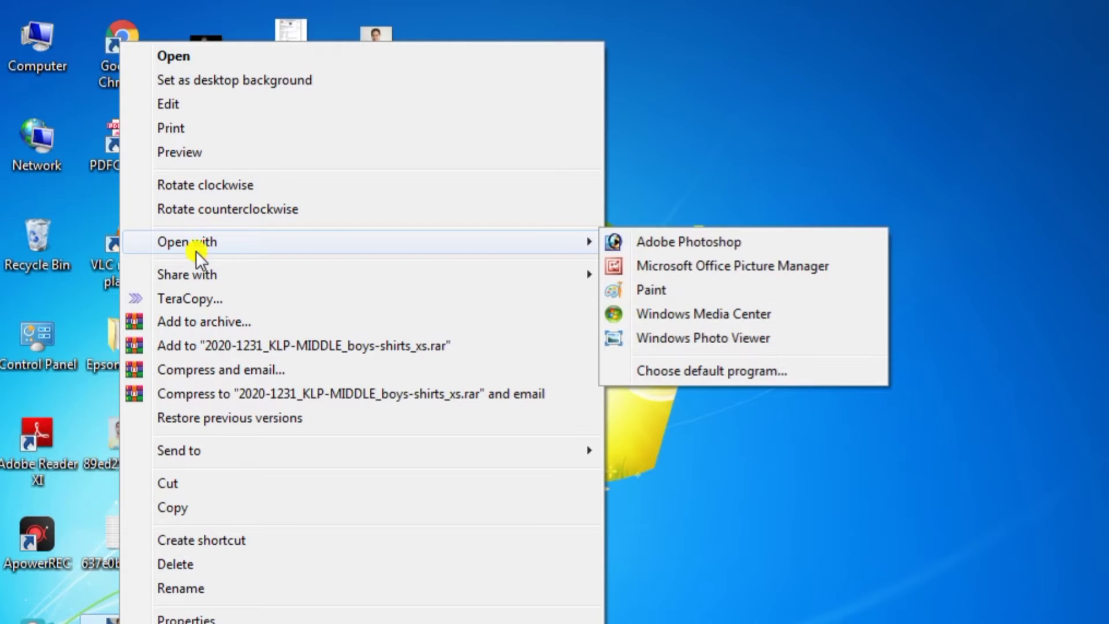
pyautogui.click(603, 243)
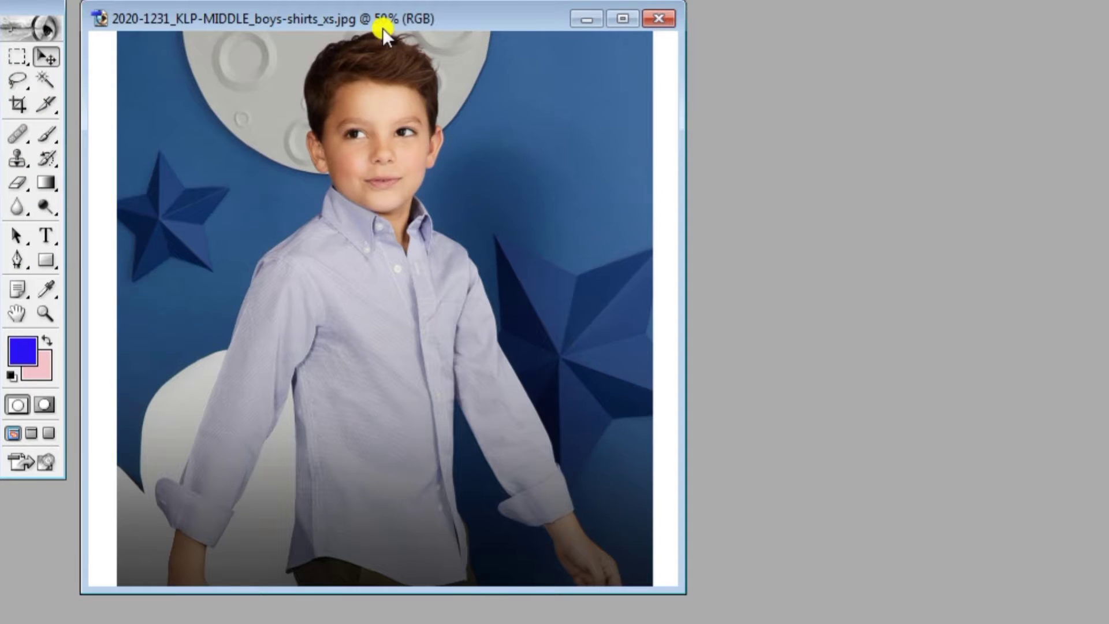
pyautogui.moveTo(382, 25); pyautogui.dragTo(448, 25)
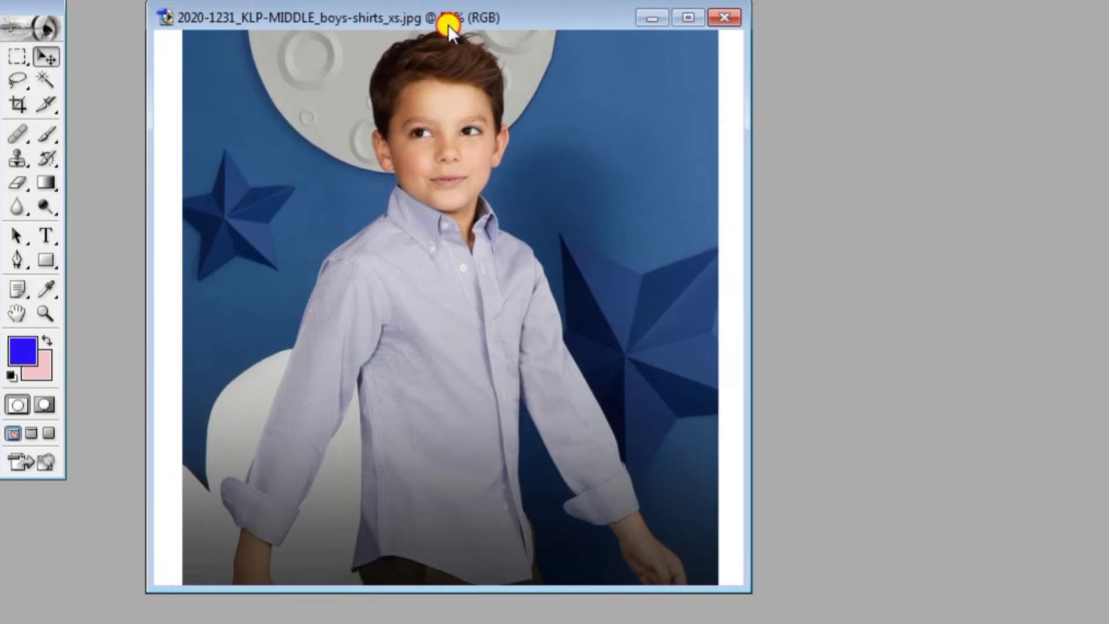
# - Draw a portrait crop frame around the boy's head and upper body, starting at the photo's upper edge
pyautogui.click(20, 104)
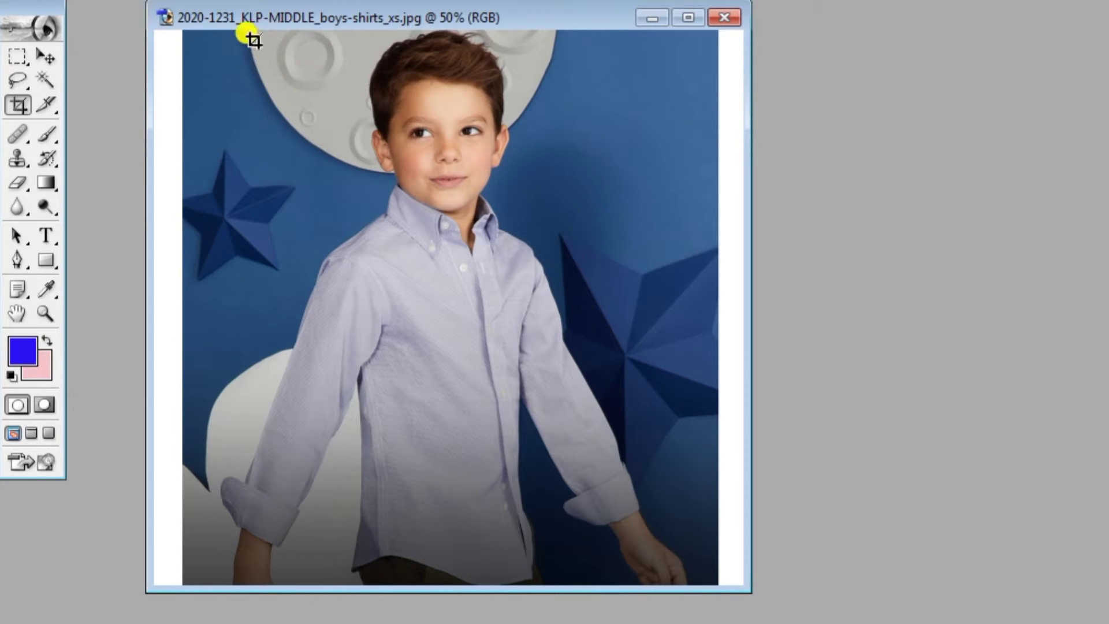
pyautogui.moveTo(256, 31); pyautogui.dragTo(545, 397)
pyautogui.moveTo(437, 275); pyautogui.dragTo(476, 280)
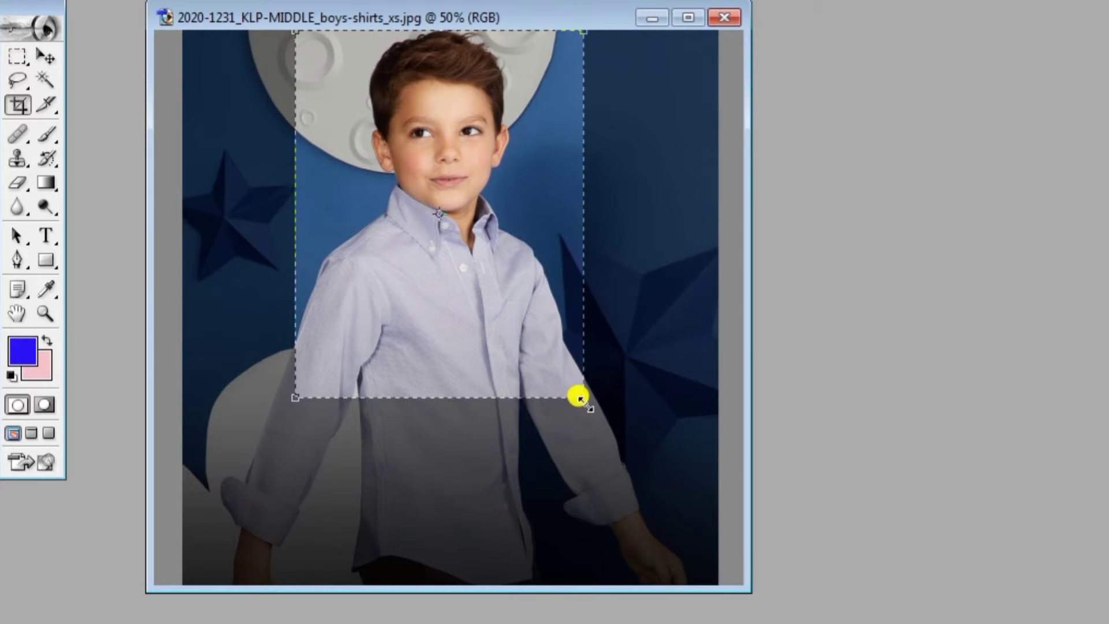
pyautogui.moveTo(579, 394); pyautogui.dragTo(543, 367)
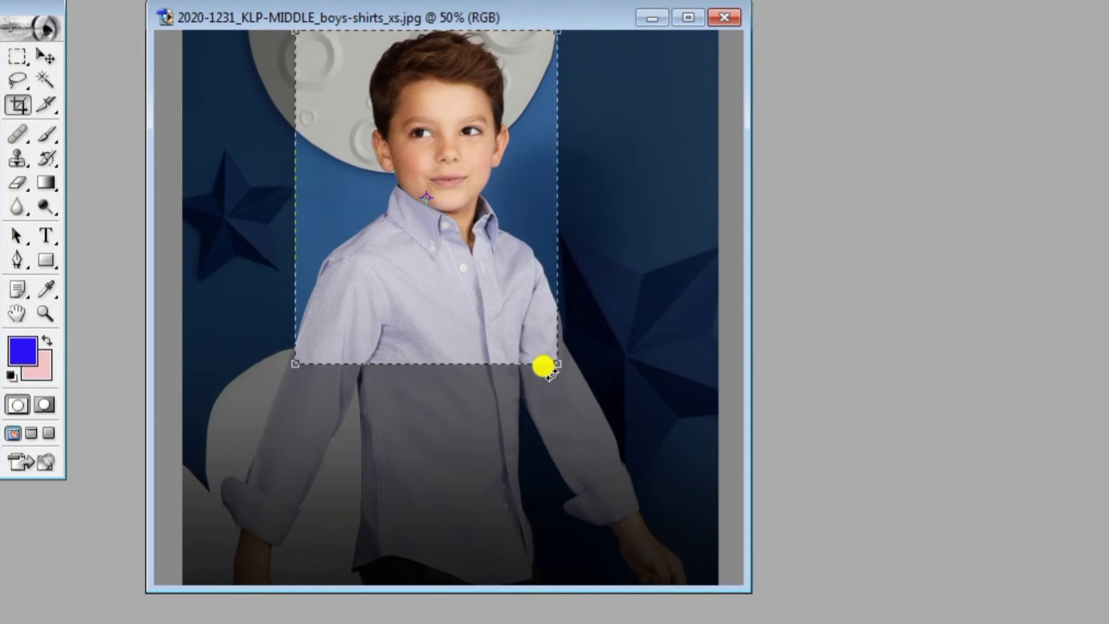
# - Nudge the crop frame to the right until the boy is centred, and apply the crop
pyautogui.press('Right')
pyautogui.press('Right')
pyautogui.press('Right')
pyautogui.press('Right')
pyautogui.press('Right')
pyautogui.press('Right')
pyautogui.press('Right')
pyautogui.press('Right')
pyautogui.press('Right')
pyautogui.press('Right')
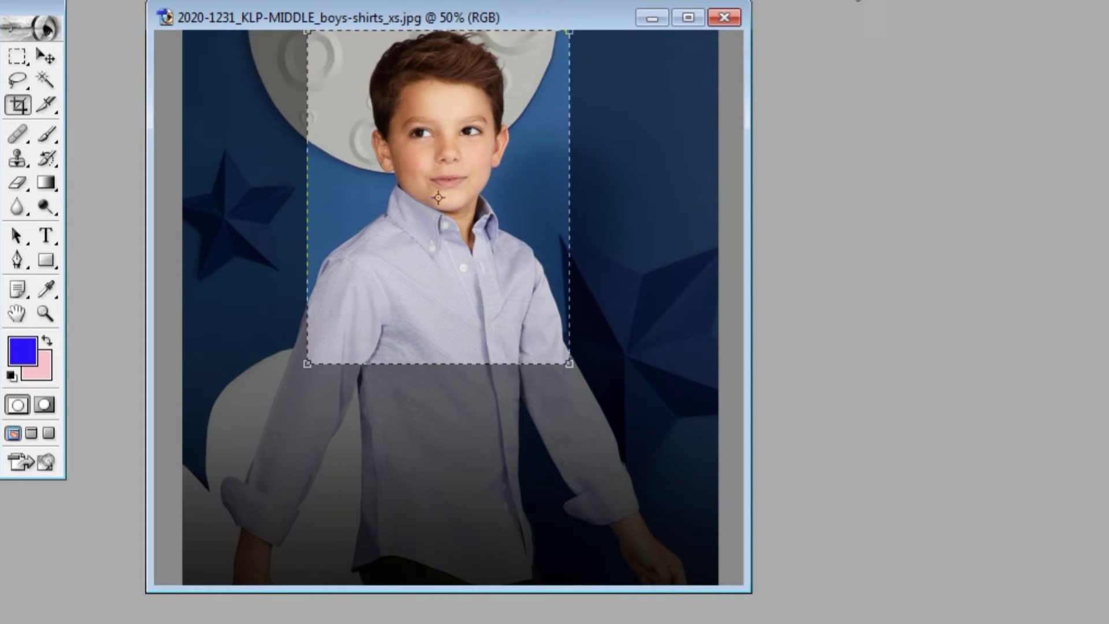
pyautogui.press('Return')
# - Select the whole cropped photo, outline it with an 8 px centred black stroke, and clear the selection
pyautogui.rightClick(227, 101)
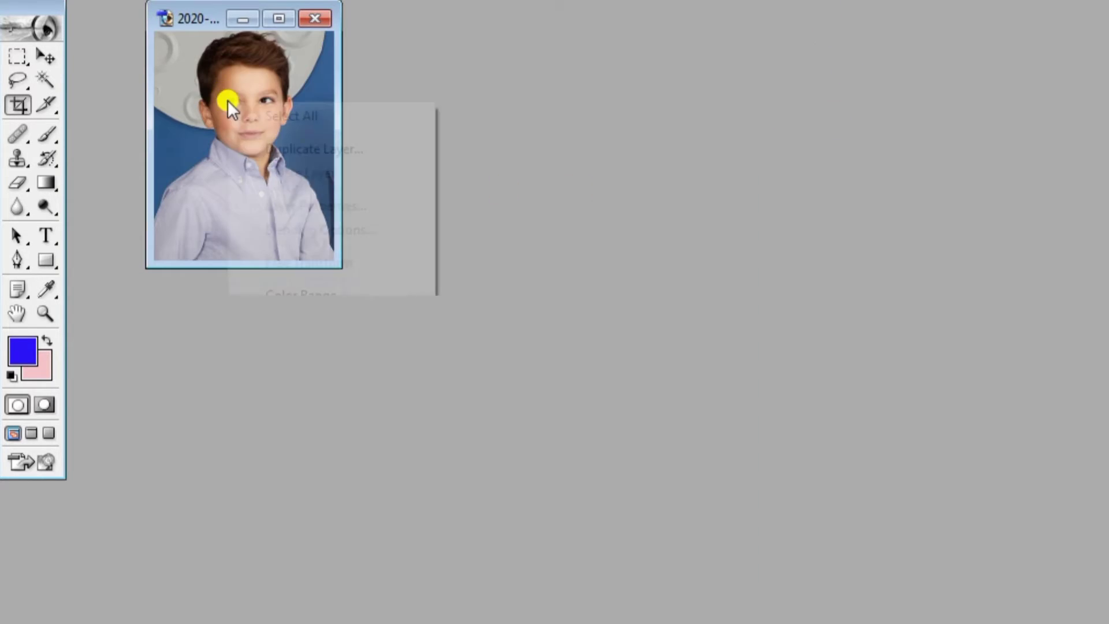
pyautogui.click(261, 123)
pyautogui.rightClick(262, 125)
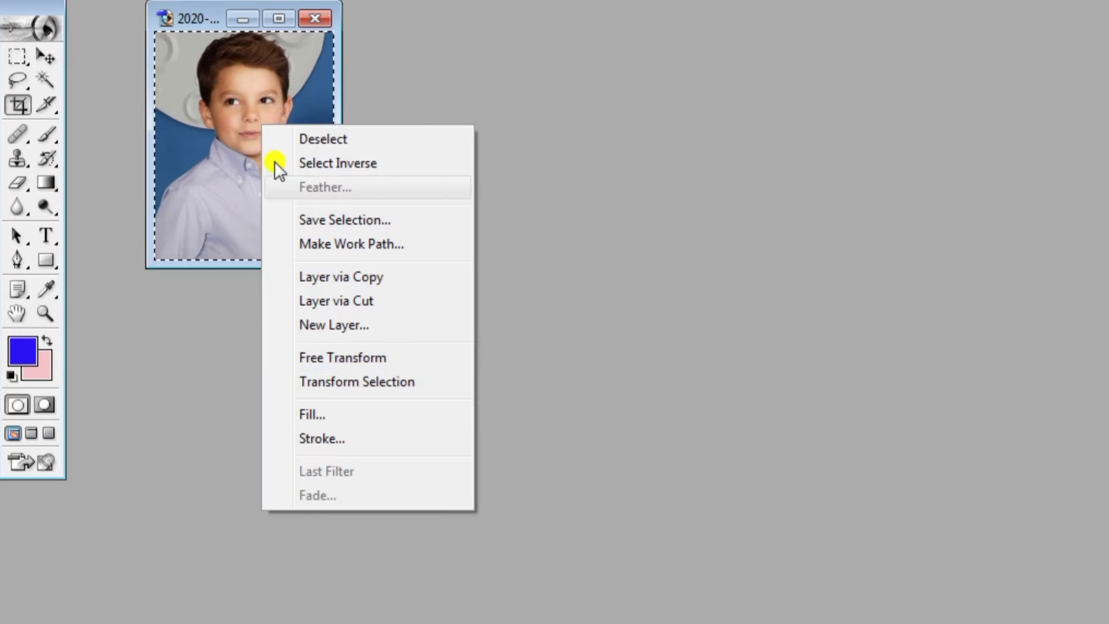
pyautogui.click(320, 437)
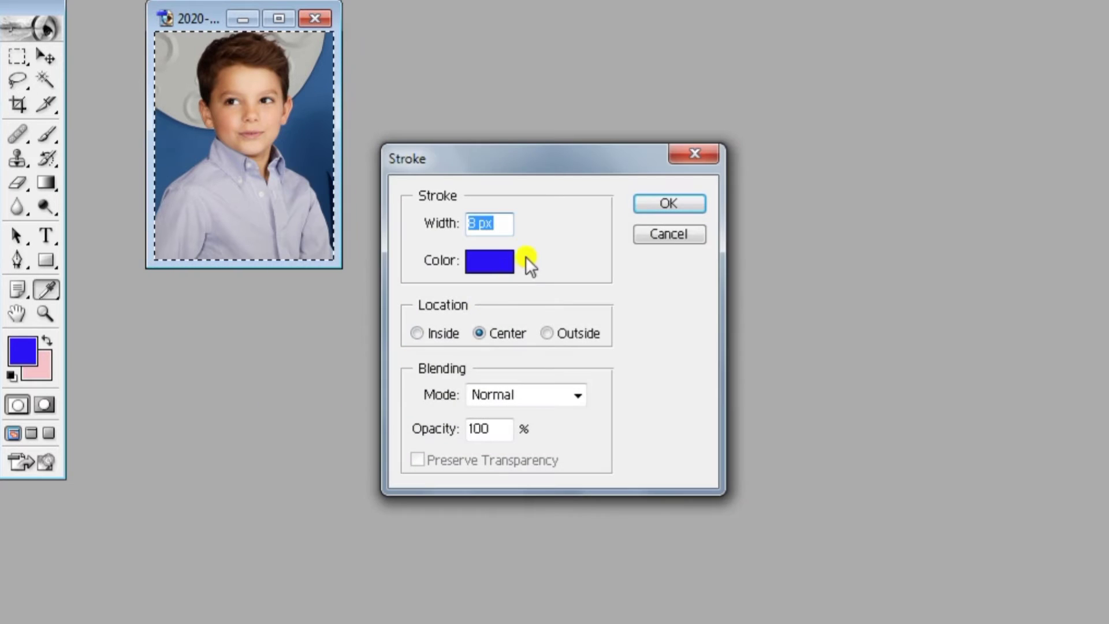
pyautogui.click(490, 260)
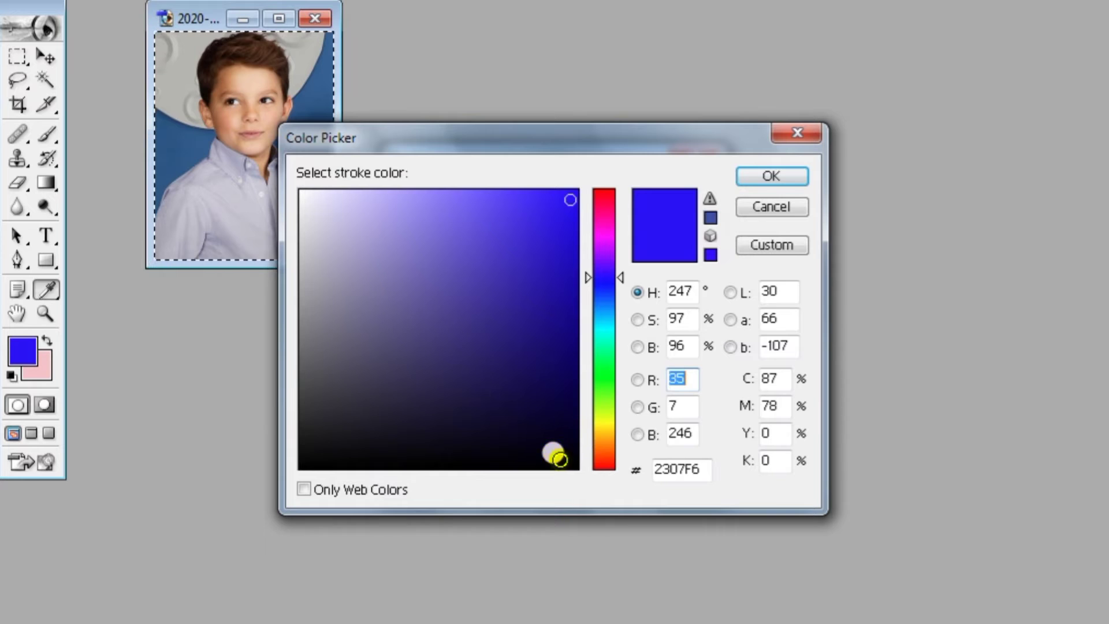
pyautogui.click(567, 467)
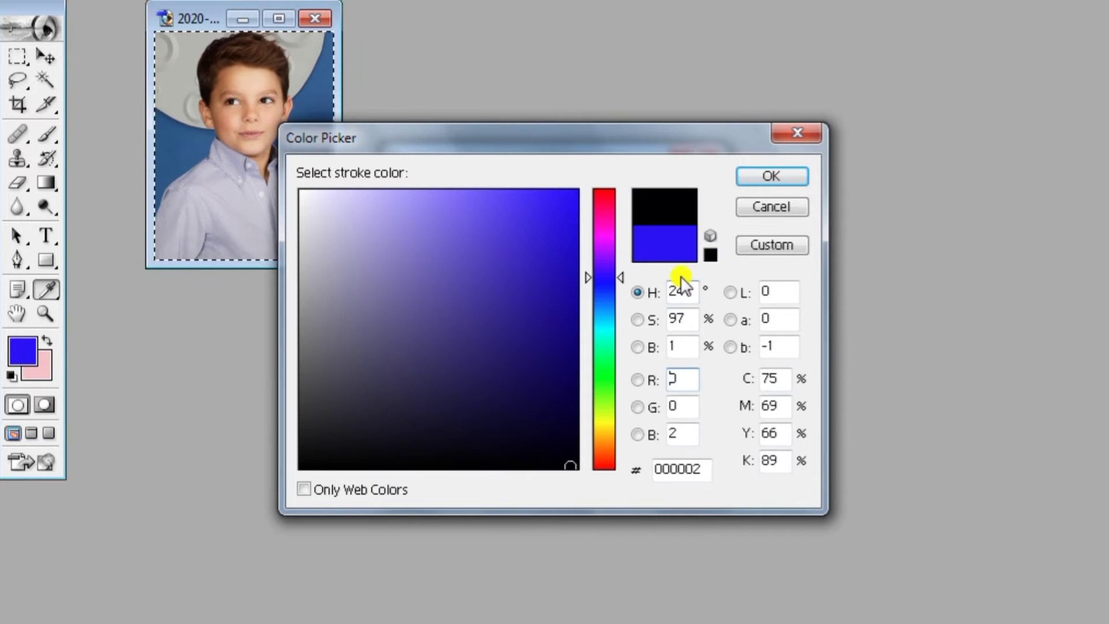
pyautogui.click(768, 172)
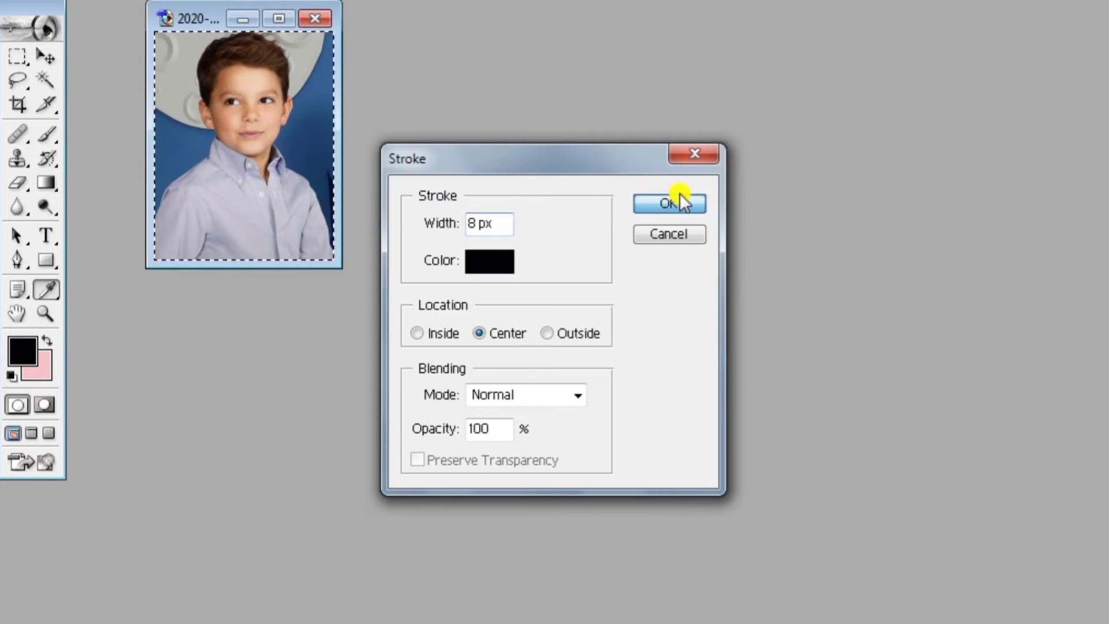
pyautogui.click(680, 192)
pyautogui.press('c')
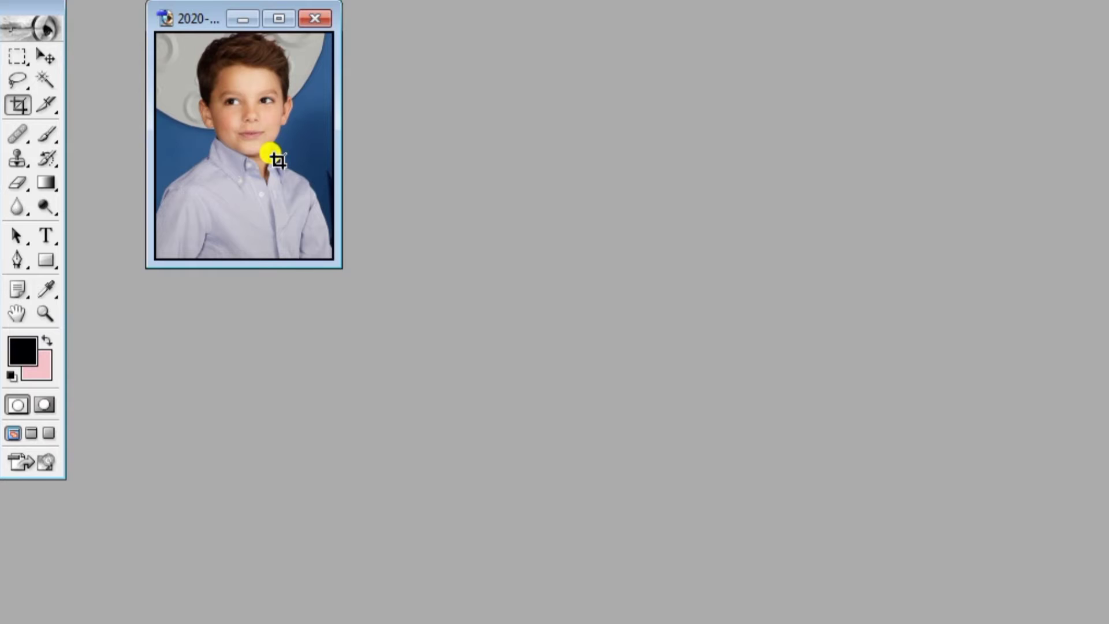
# - Create a new white 4 x 6 inch RGB document at 300 pixels/inch and place its window beside the photo
pyautogui.click(46, 56)
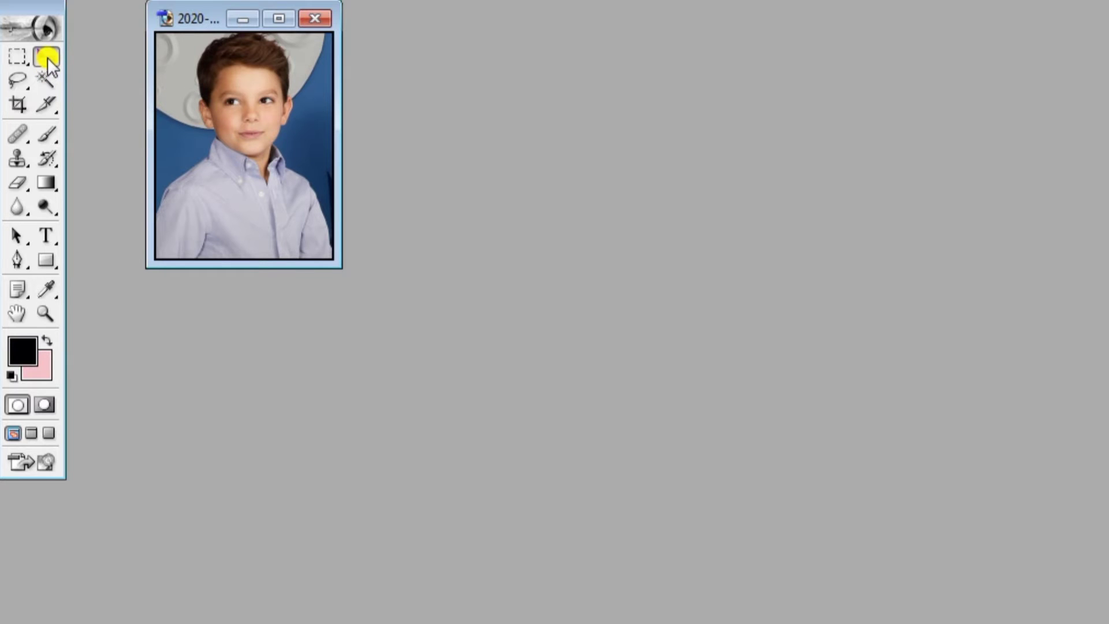
pyautogui.hotkey('alt', 'f')
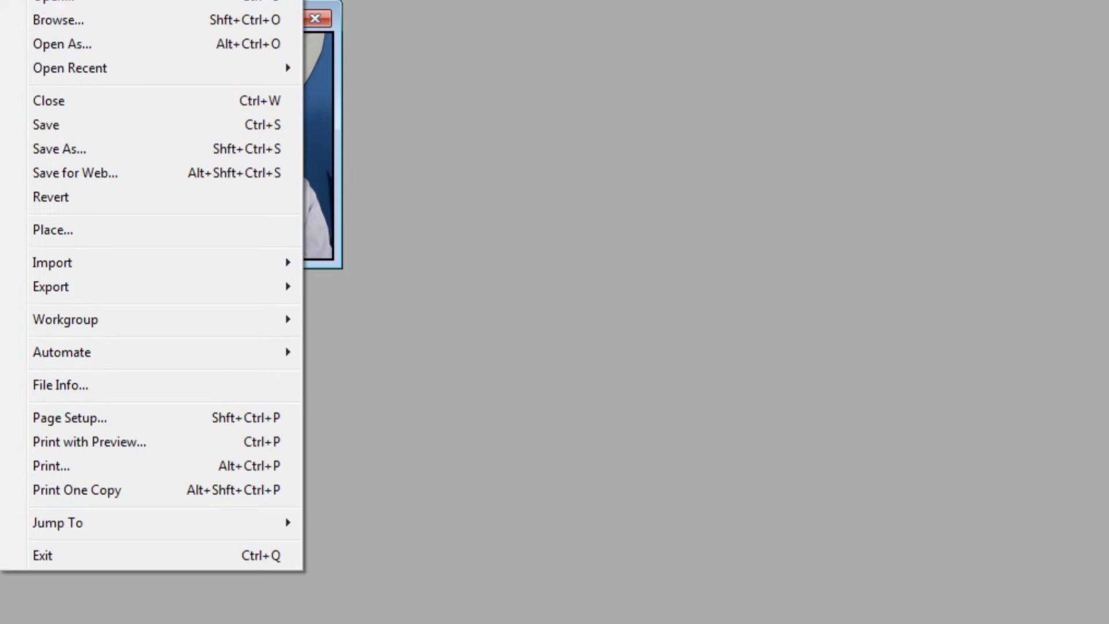
pyautogui.press('n')
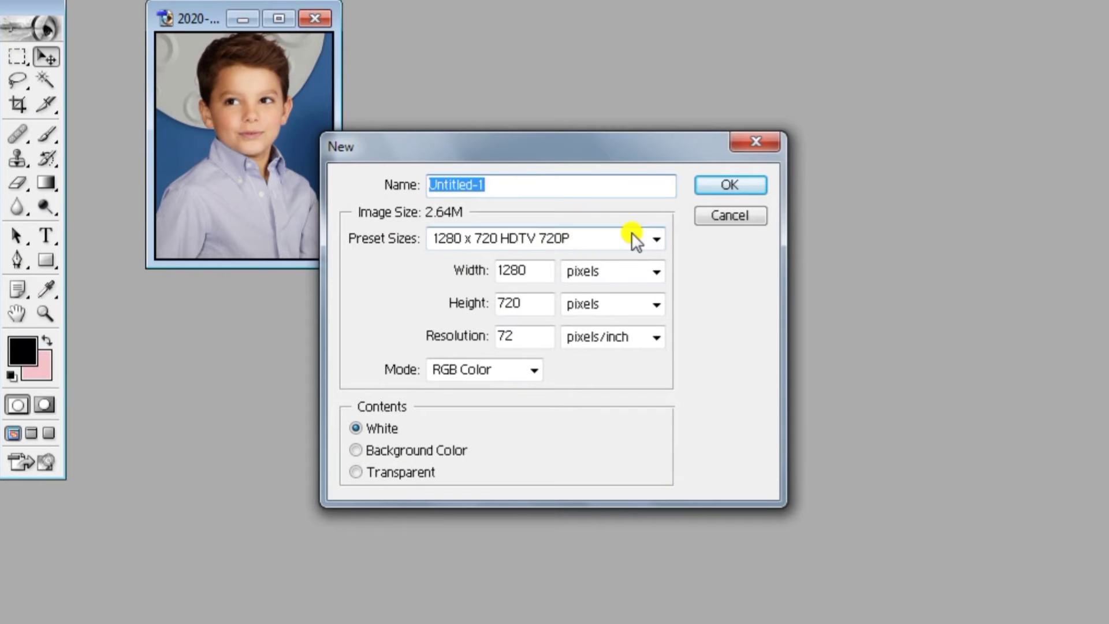
pyautogui.click(632, 232)
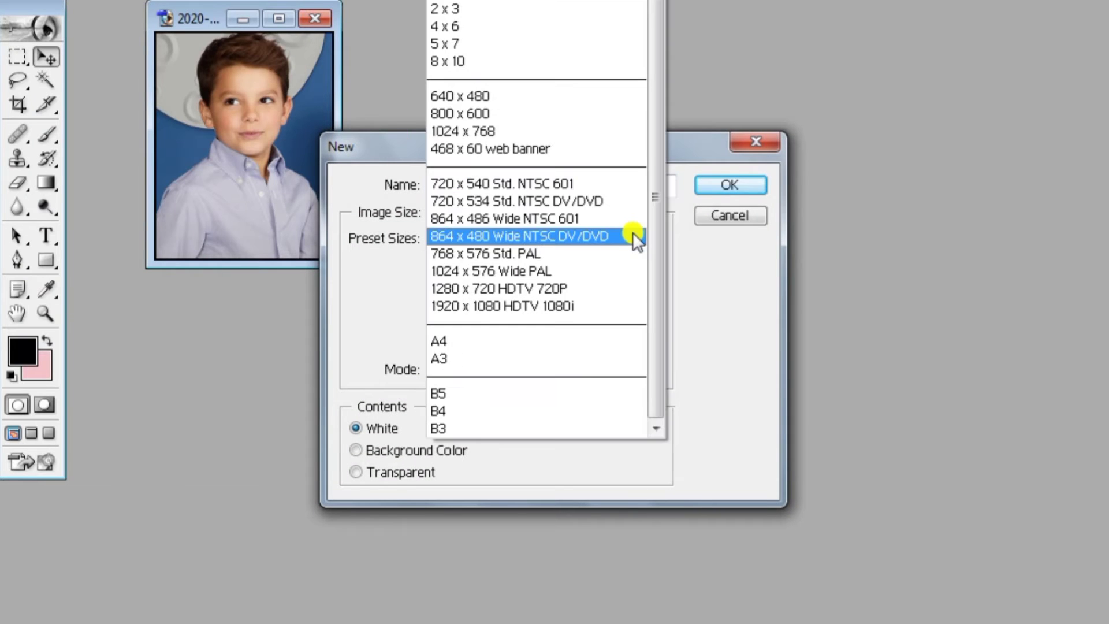
pyautogui.click(448, 26)
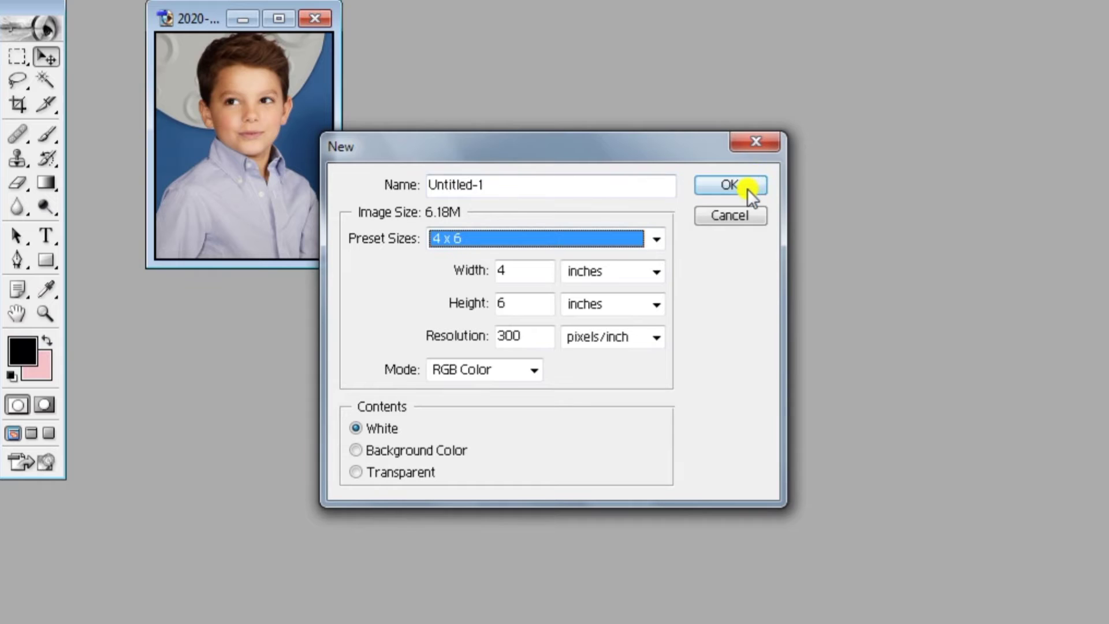
pyautogui.click(530, 270)
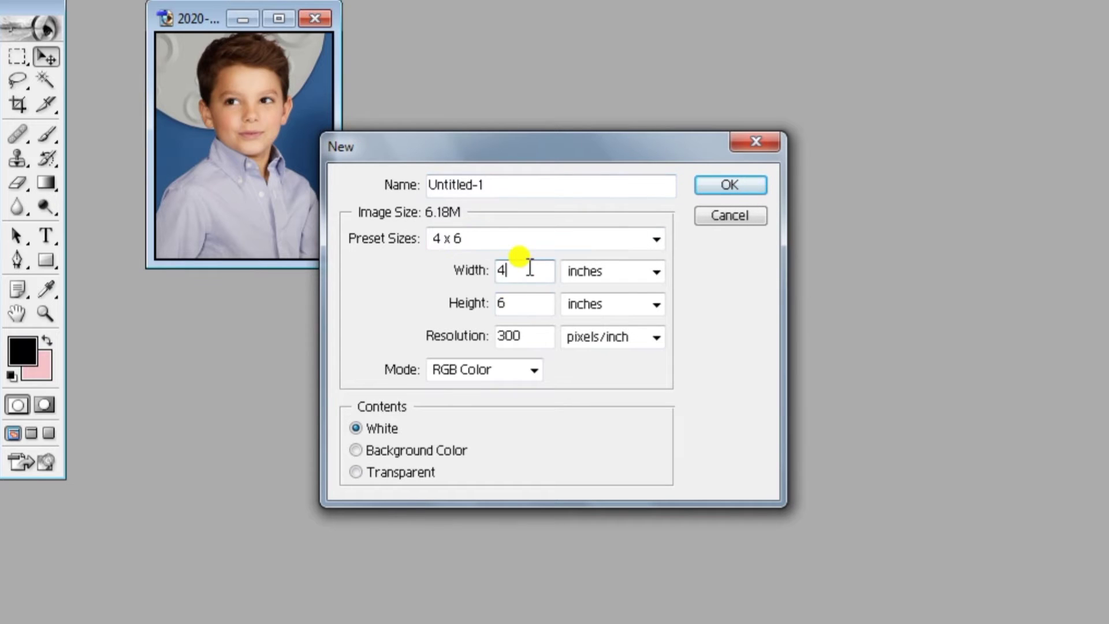
pyautogui.click(521, 303)
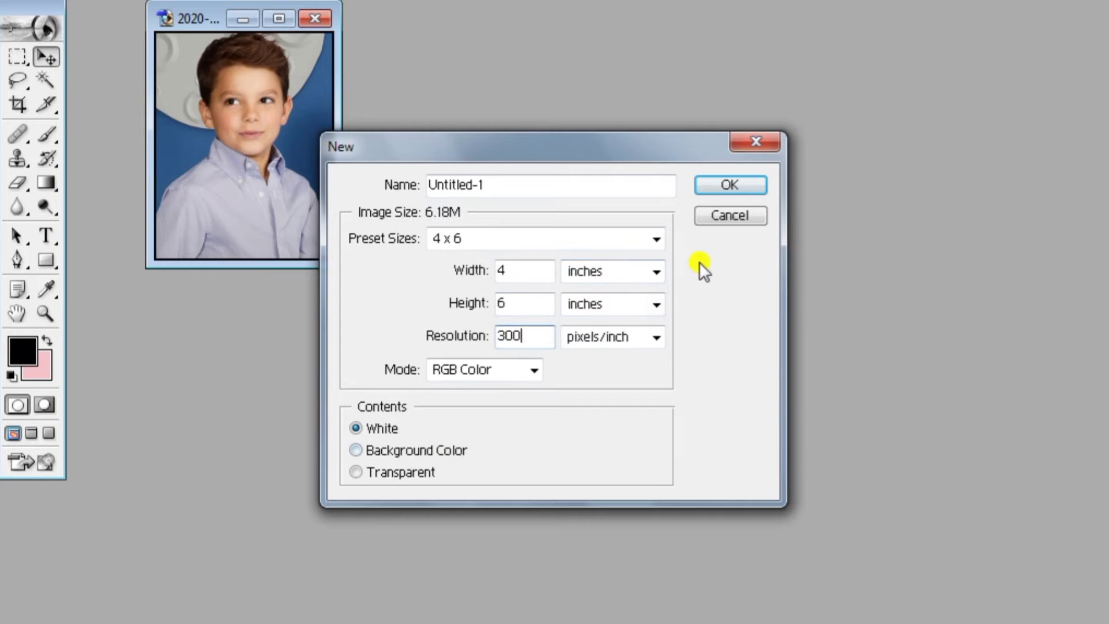
pyautogui.click(723, 184)
pyautogui.moveTo(256, 30); pyautogui.dragTo(585, 16)
# - Copy the bordered photo into the blank document and position it slightly inside the upper-left corner of the page
pyautogui.click(261, 143)
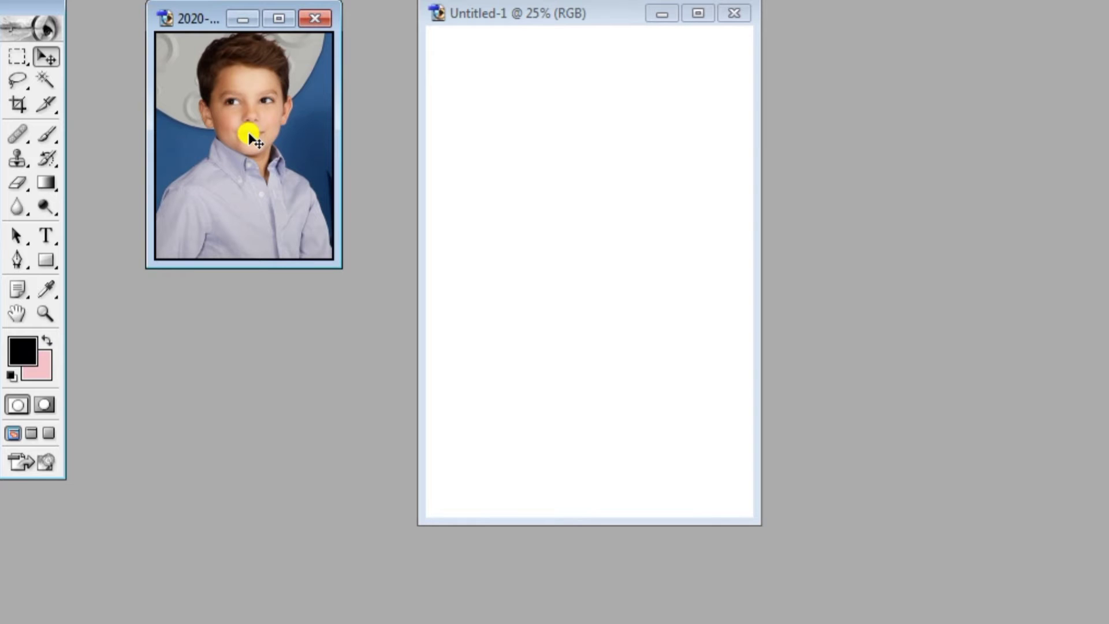
pyautogui.moveTo(251, 136); pyautogui.dragTo(466, 79)
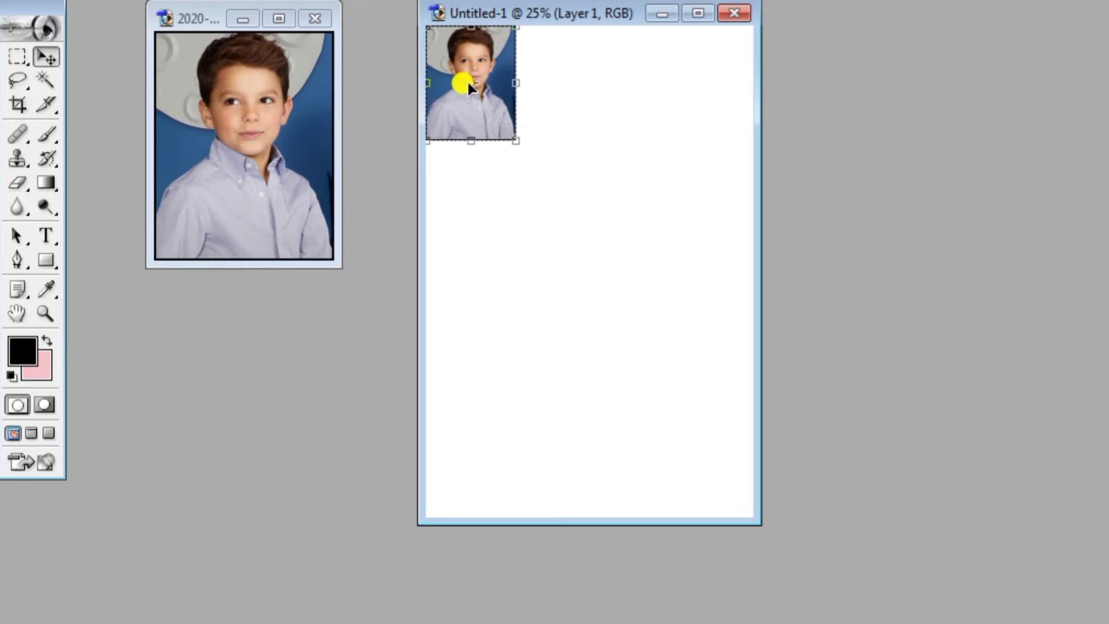
pyautogui.press('Down')
pyautogui.press('Down')
pyautogui.press('Right')
pyautogui.press('Right')
pyautogui.press('Right')
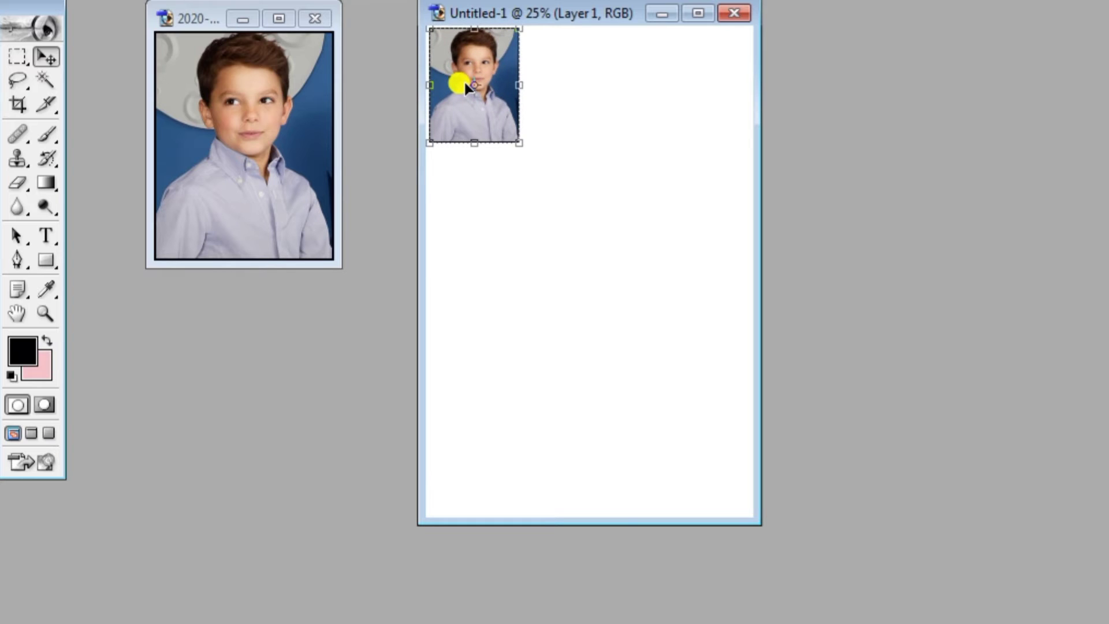
# - Duplicate the photo to make a first row of three and start a second row, aligning its copy beneath the first photo
pyautogui.moveTo(462, 78); pyautogui.dragTo(462, 231)
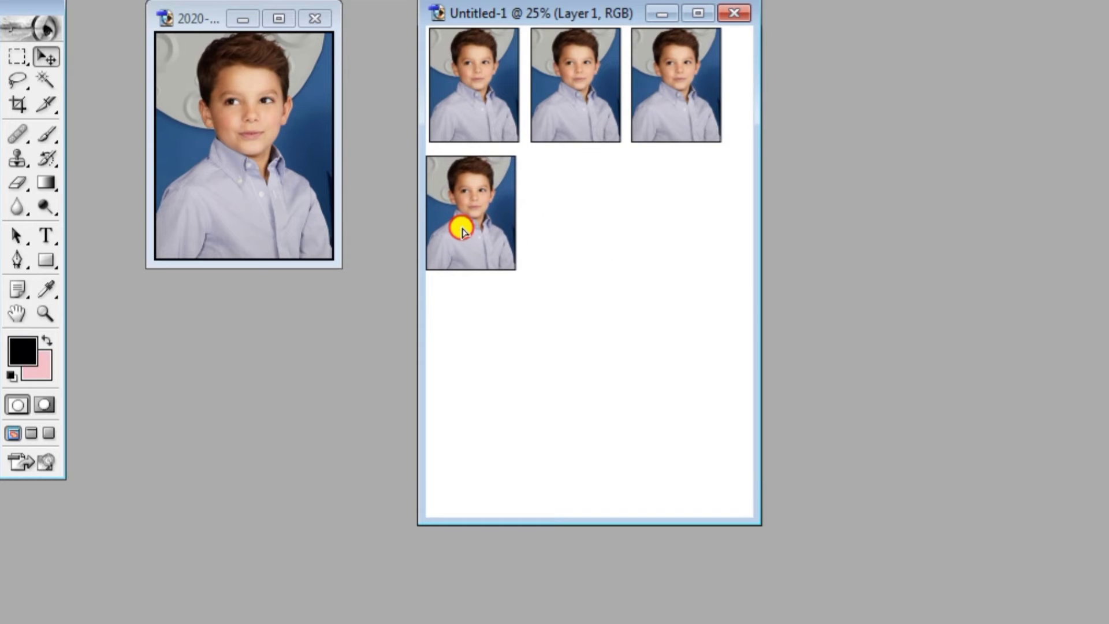
pyautogui.press('Up')
pyautogui.press('Up')
pyautogui.press('Right')
pyautogui.press('Right')
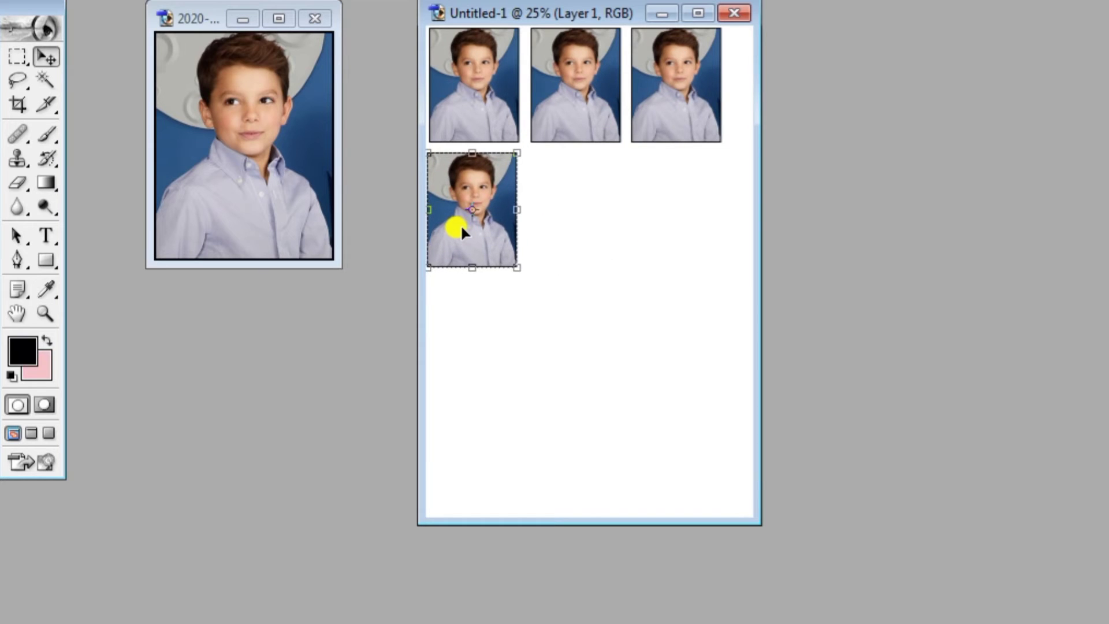
pyautogui.press('Up')
pyautogui.press('Up')
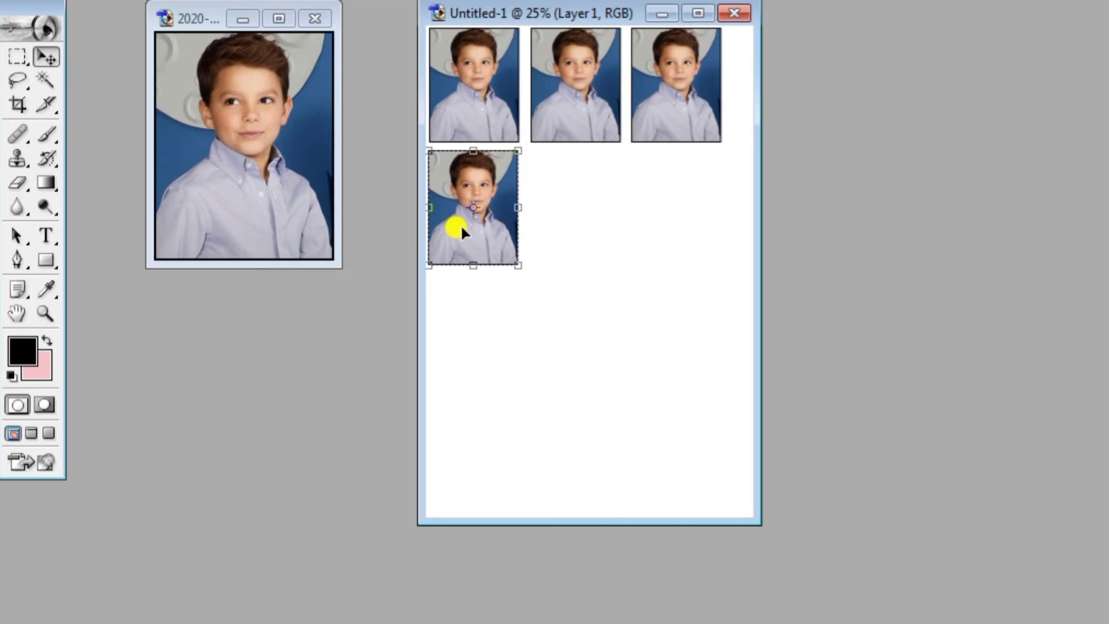
pyautogui.press('Right')
pyautogui.press('Return')
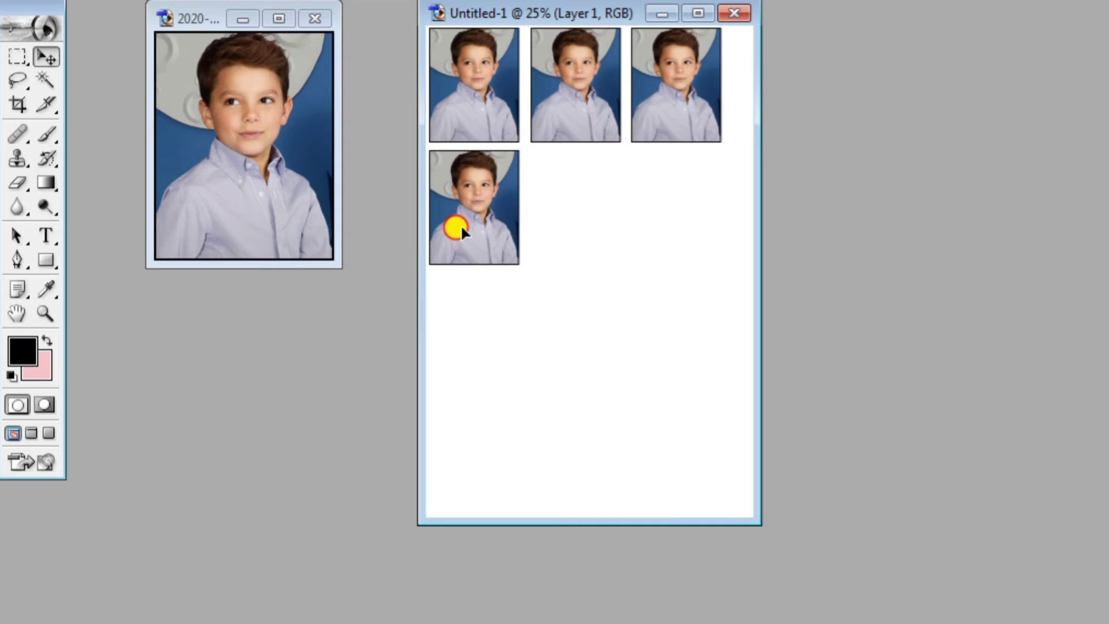
# - Duplicate the photo twice to complete the second row of three, aligning the copies beneath the first-row photos
pyautogui.moveTo(459, 224); pyautogui.dragTo(566, 260)
pyautogui.hotkey('ctrl', 't')
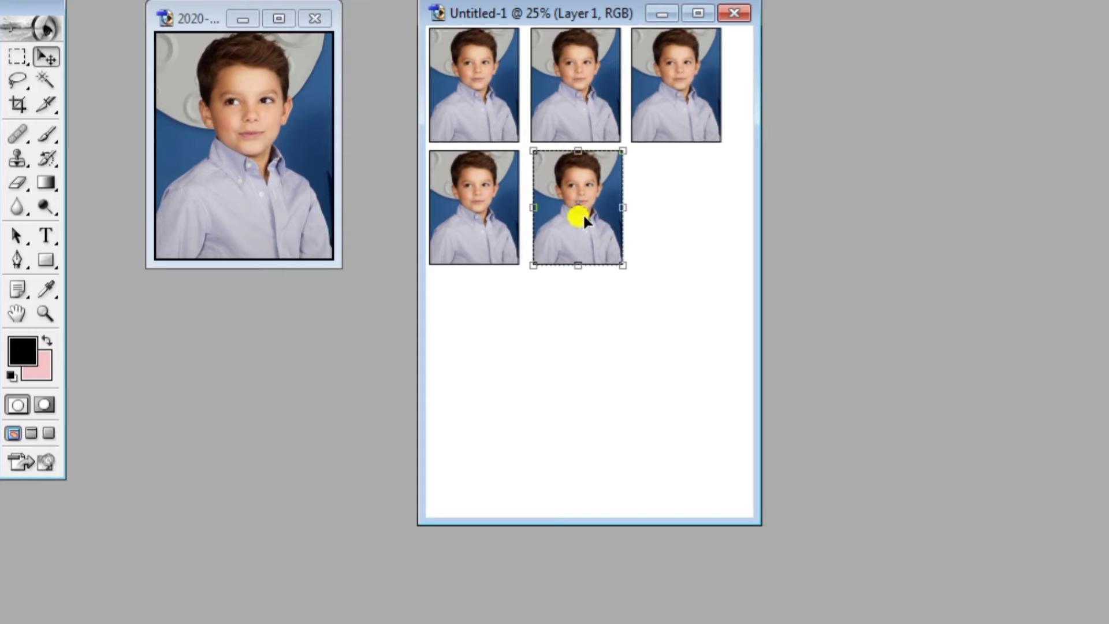
pyautogui.press('Return')
pyautogui.moveTo(563, 194); pyautogui.dragTo(664, 210)
pyautogui.hotkey('ctrl', 't')
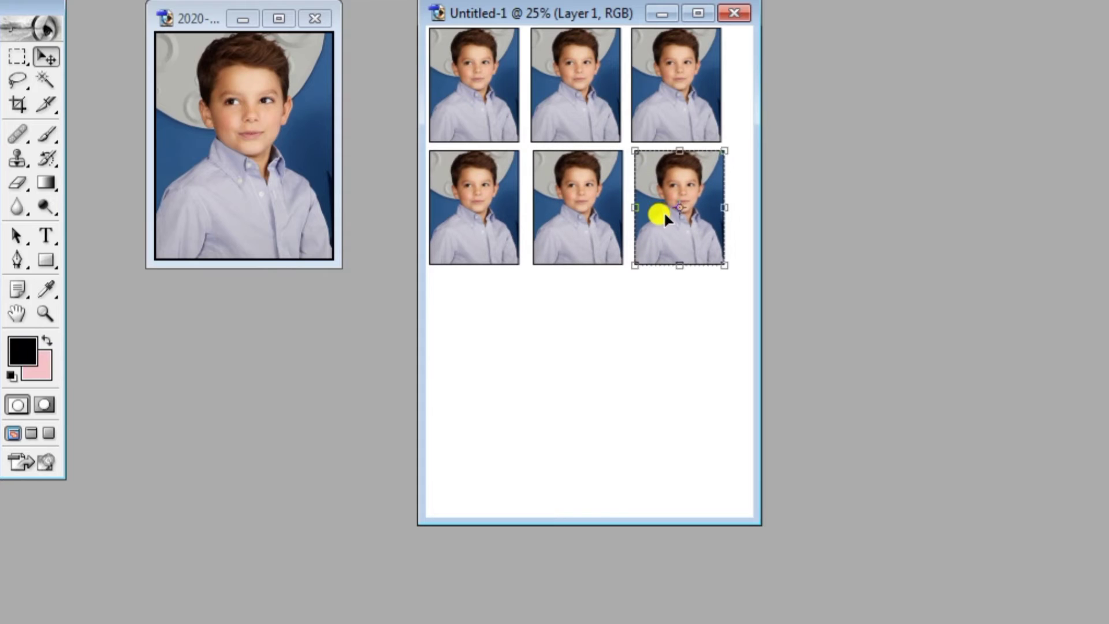
pyautogui.press('Left')
pyautogui.press('Left')
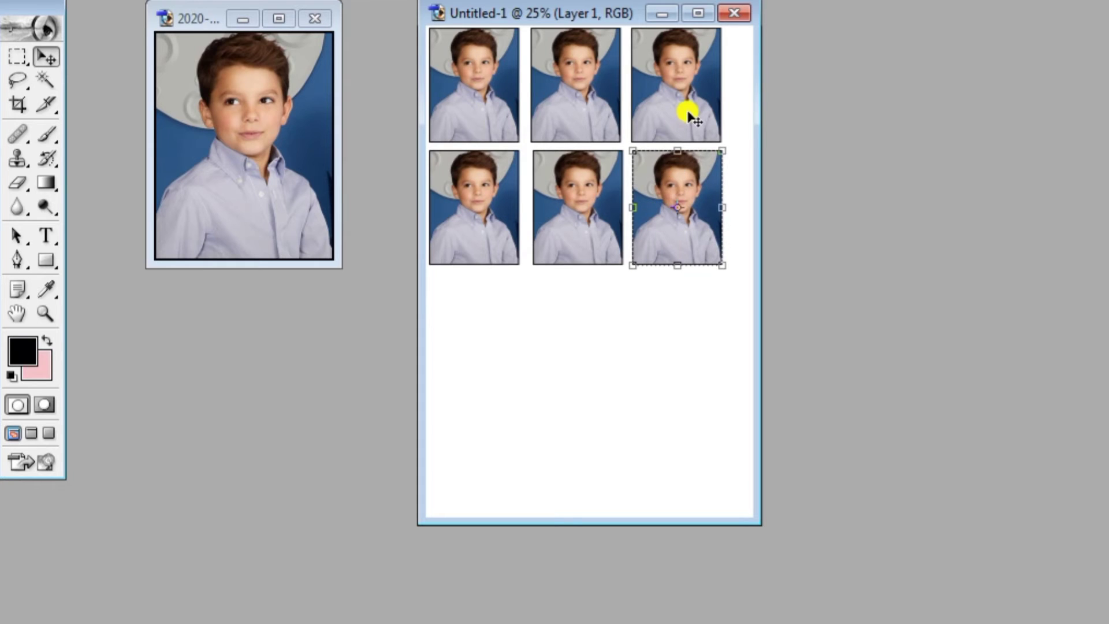
pyautogui.click(593, 189)
pyautogui.press('Left')
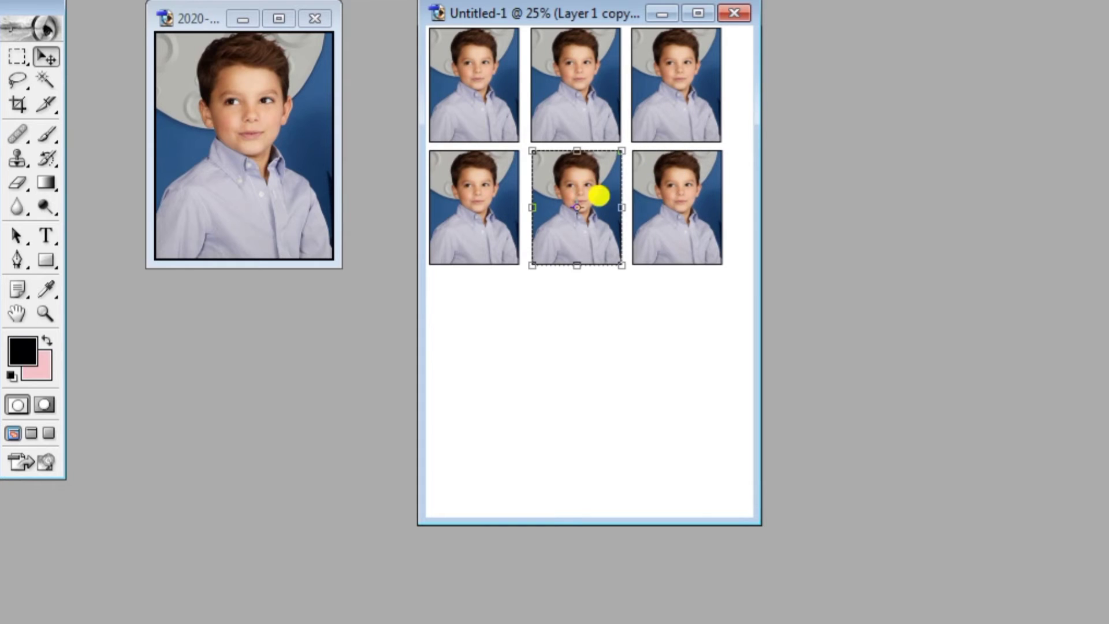
# - Duplicate the second row's last photo to start a third row, aligning the copy beneath the first column
pyautogui.click(690, 212)
pyautogui.press('Return')
pyautogui.moveTo(689, 210); pyautogui.dragTo(489, 344)
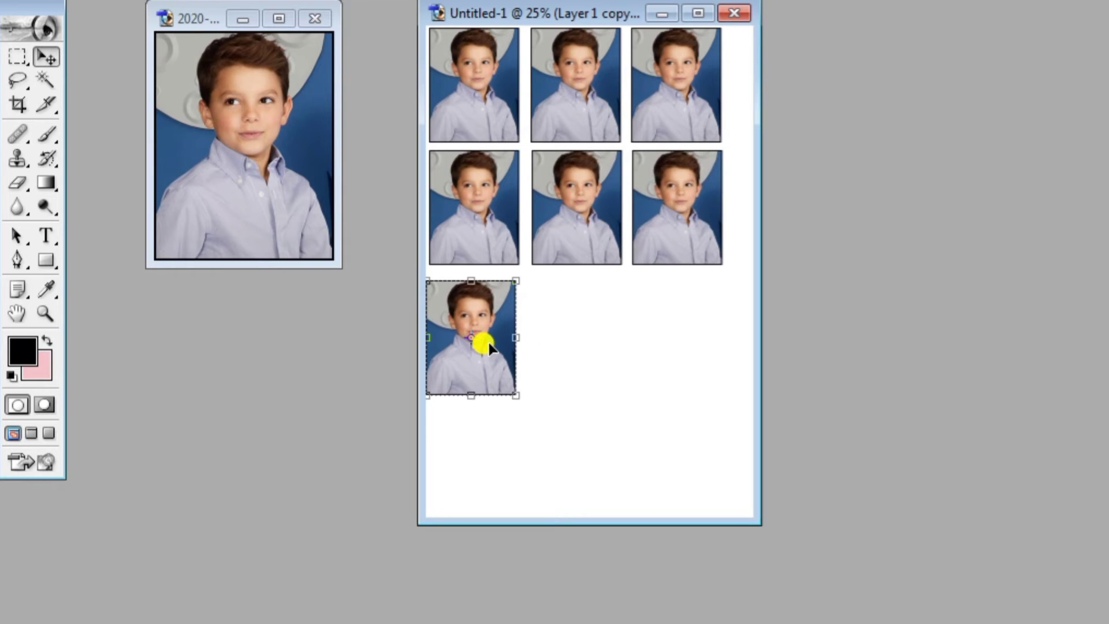
pyautogui.press('Up')
pyautogui.press('Up')
pyautogui.press('Up')
pyautogui.press('Right')
pyautogui.press('Up')
pyautogui.press('Up')
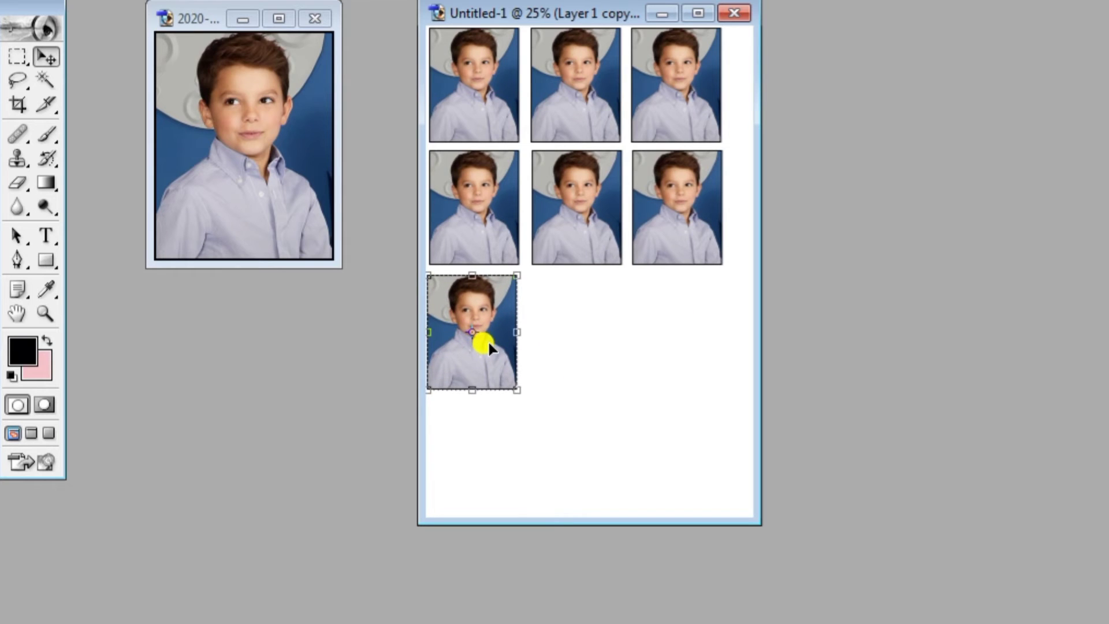
pyautogui.press('Right')
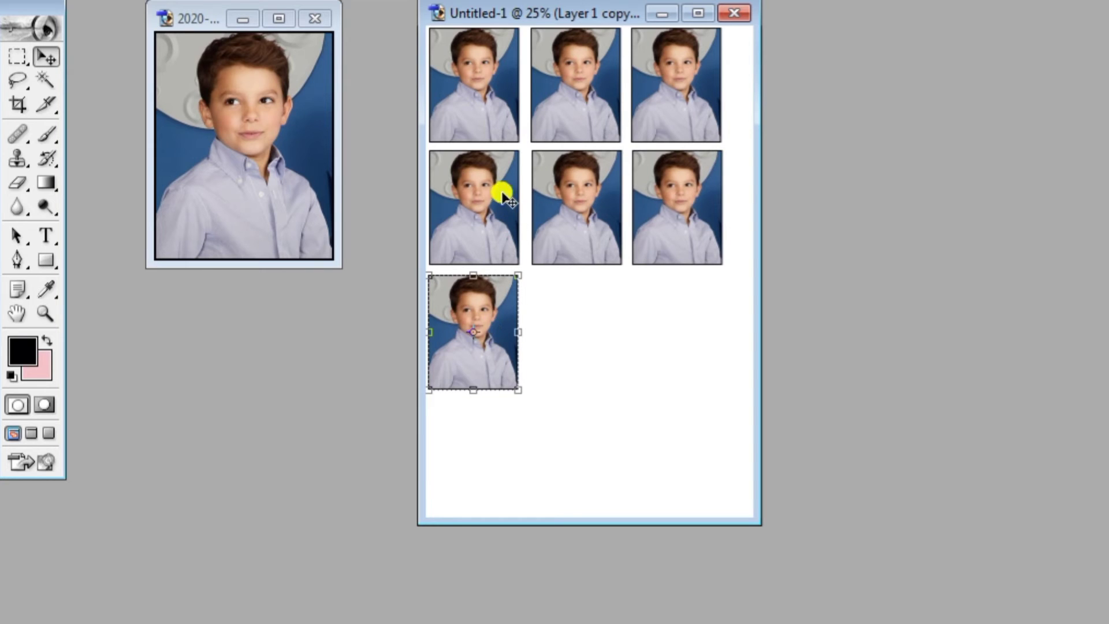
pyautogui.click(497, 217)
pyautogui.click(503, 329)
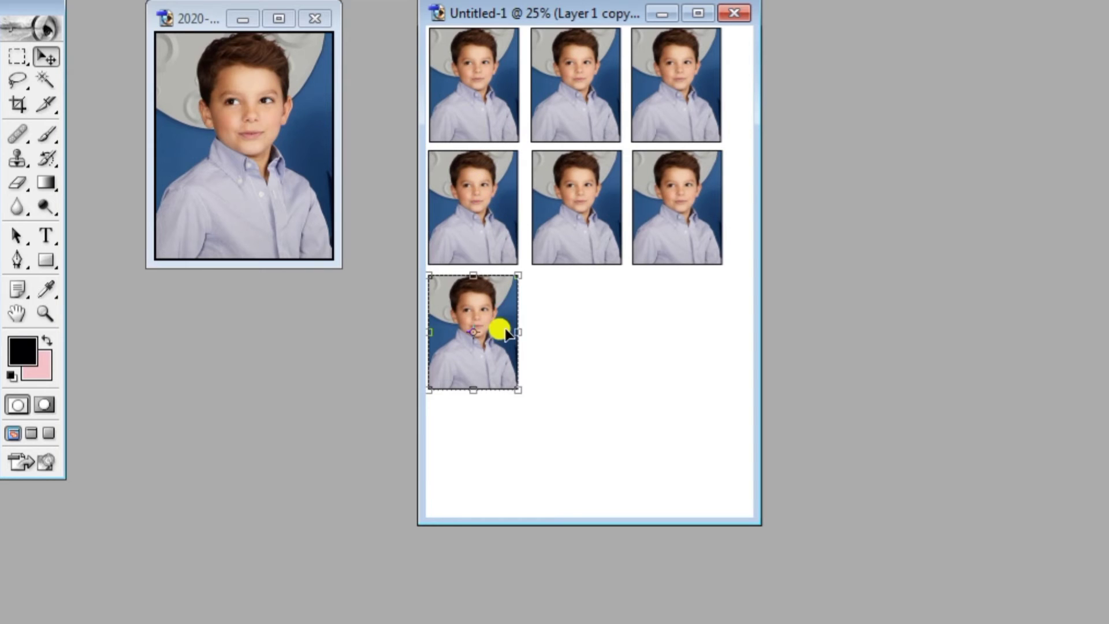
# - Duplicate the third row's first photo twice to complete the row, aligning the middle copy with its column
pyautogui.moveTo(506, 334); pyautogui.dragTo(689, 331)
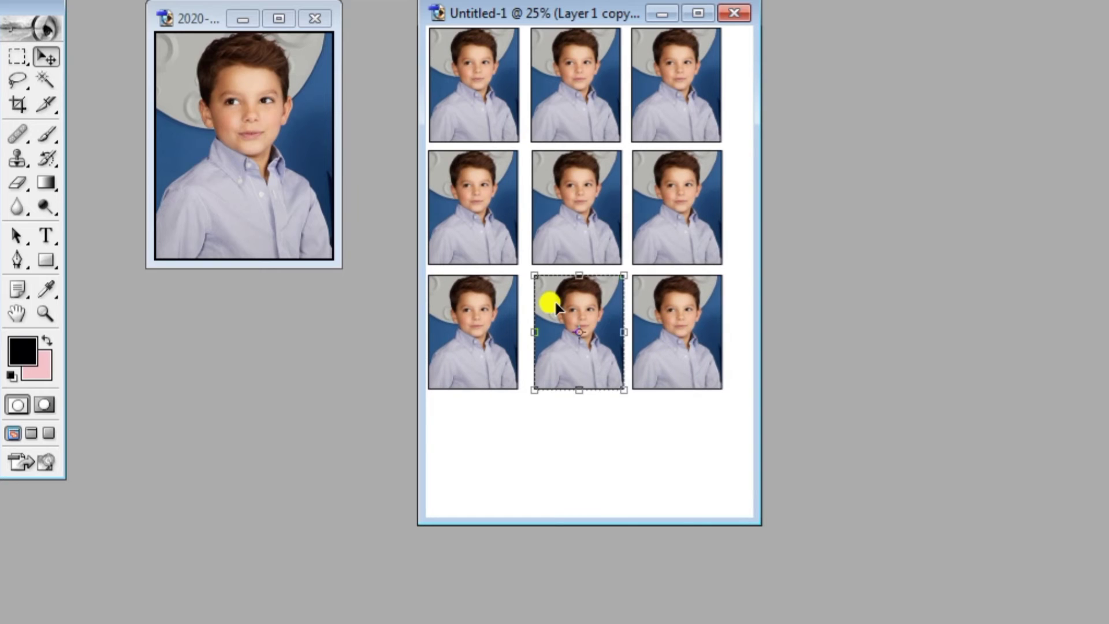
pyautogui.click(553, 304)
pyautogui.moveTo(556, 306); pyautogui.dragTo(554, 305)
# - Duplicate the photo into a fourth row of three aligned with the columns above, and deselect the last copy
pyautogui.click(671, 315)
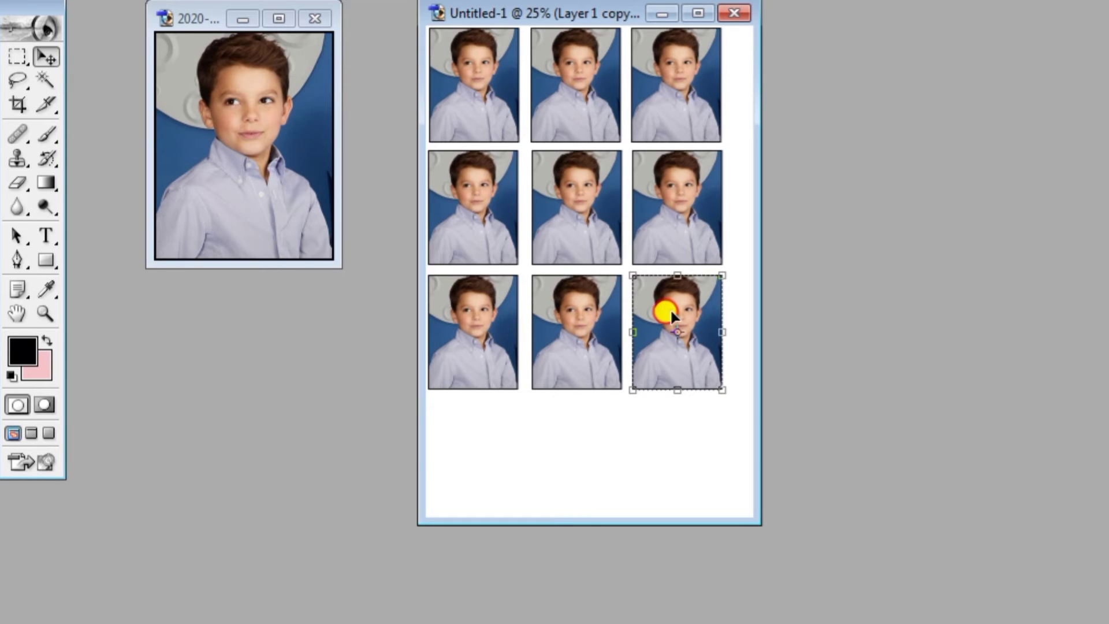
pyautogui.moveTo(664, 309); pyautogui.dragTo(471, 436)
pyautogui.press('Right')
pyautogui.press('Right')
pyautogui.press('Right')
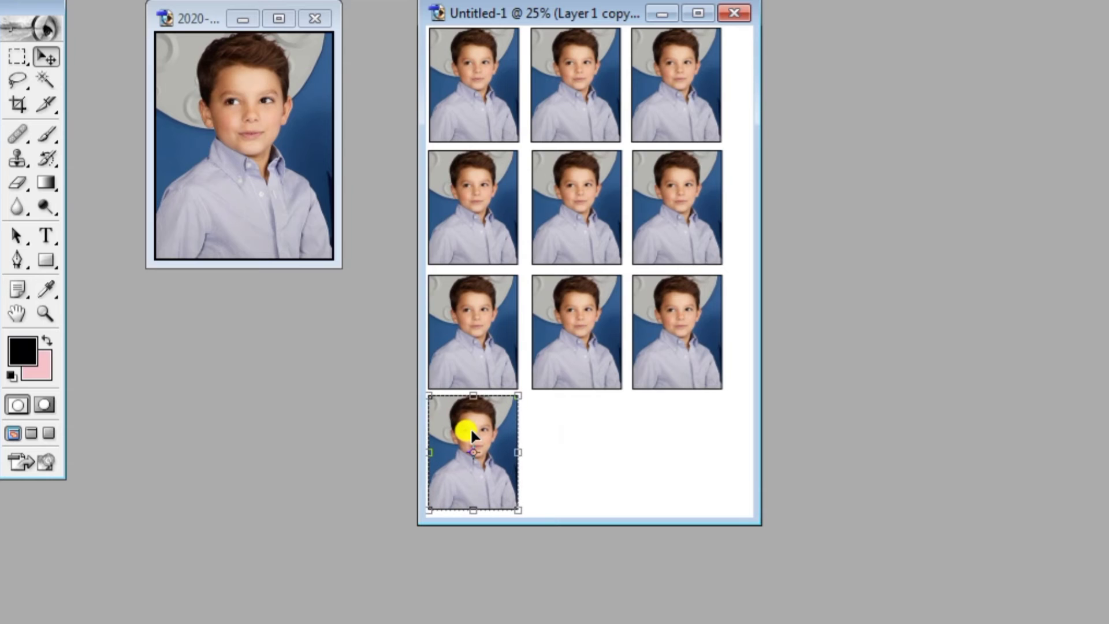
pyautogui.press('Down')
pyautogui.press('Left')
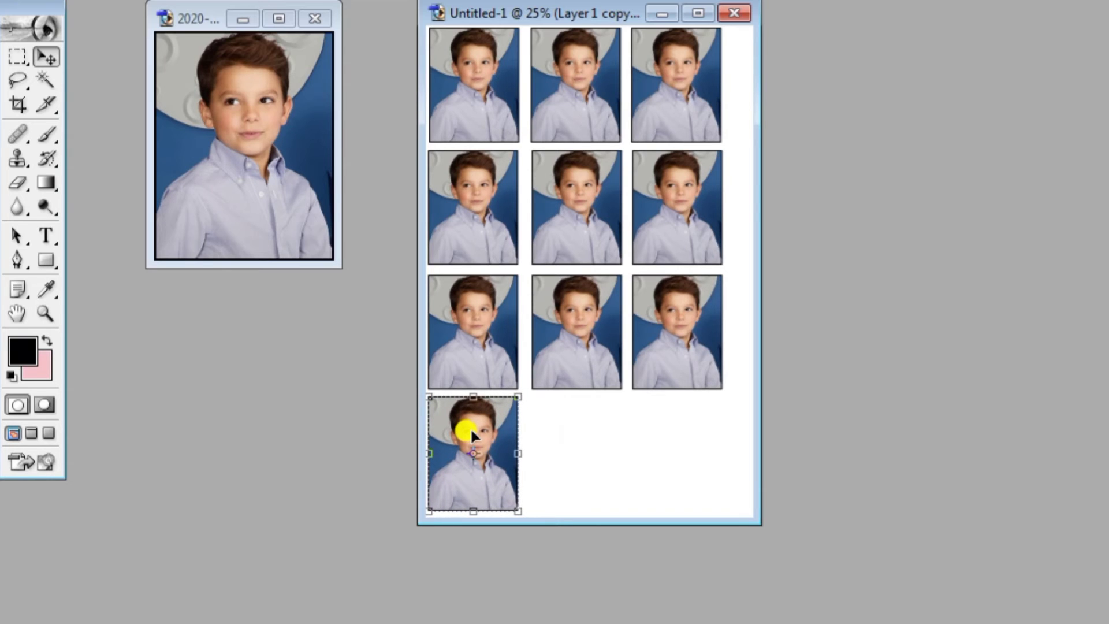
pyautogui.moveTo(470, 428); pyautogui.dragTo(668, 452)
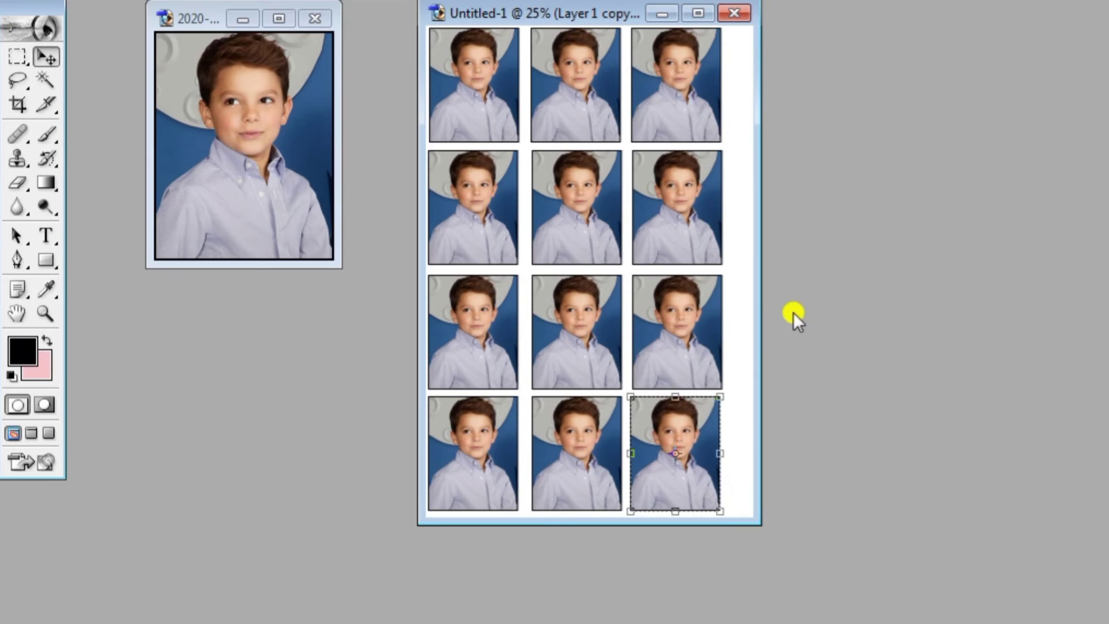
pyautogui.click(729, 299)
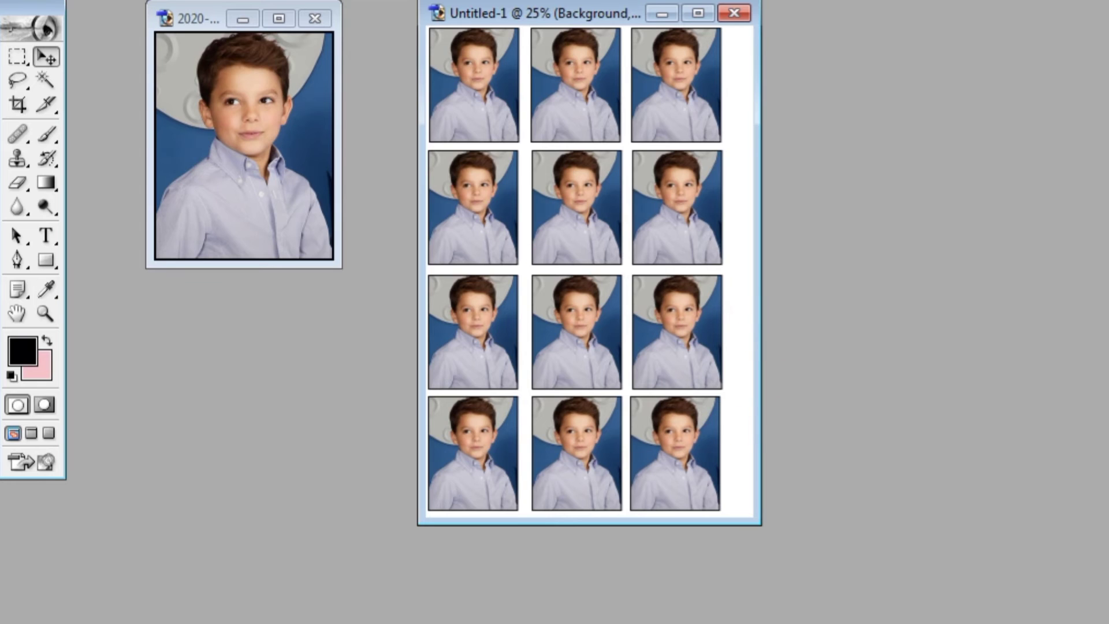
# - Start printing the sheet with preview and set the printer's document size to 10 x 15 cm (4 x 6 in)
pyautogui.hotkey('alt', 'f')
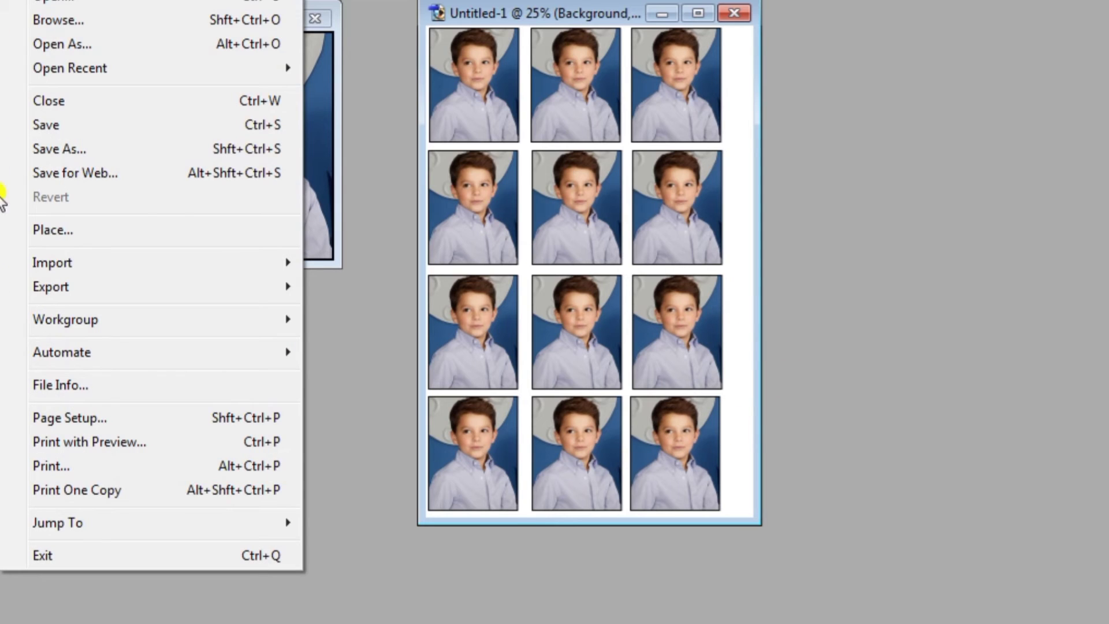
pyautogui.click(67, 445)
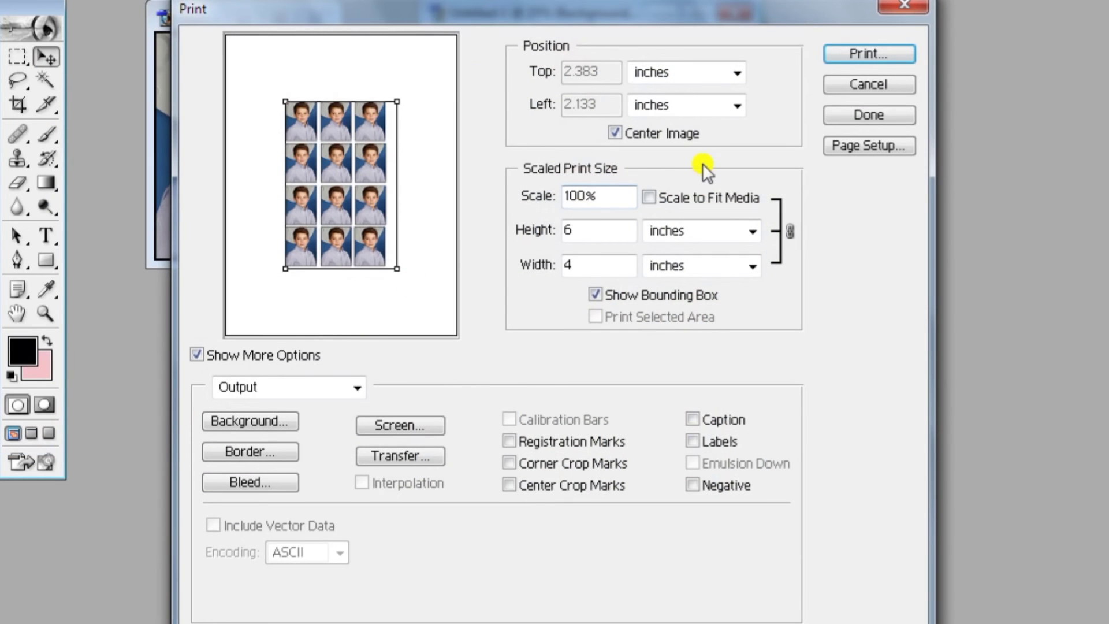
pyautogui.click(846, 53)
pyautogui.click(658, 62)
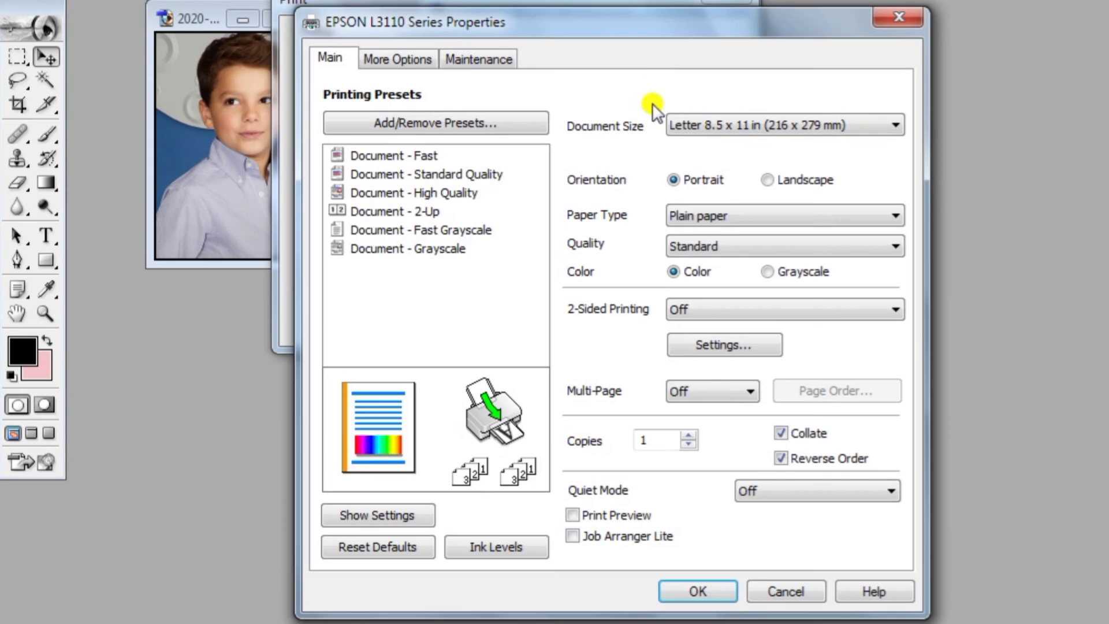
pyautogui.click(684, 126)
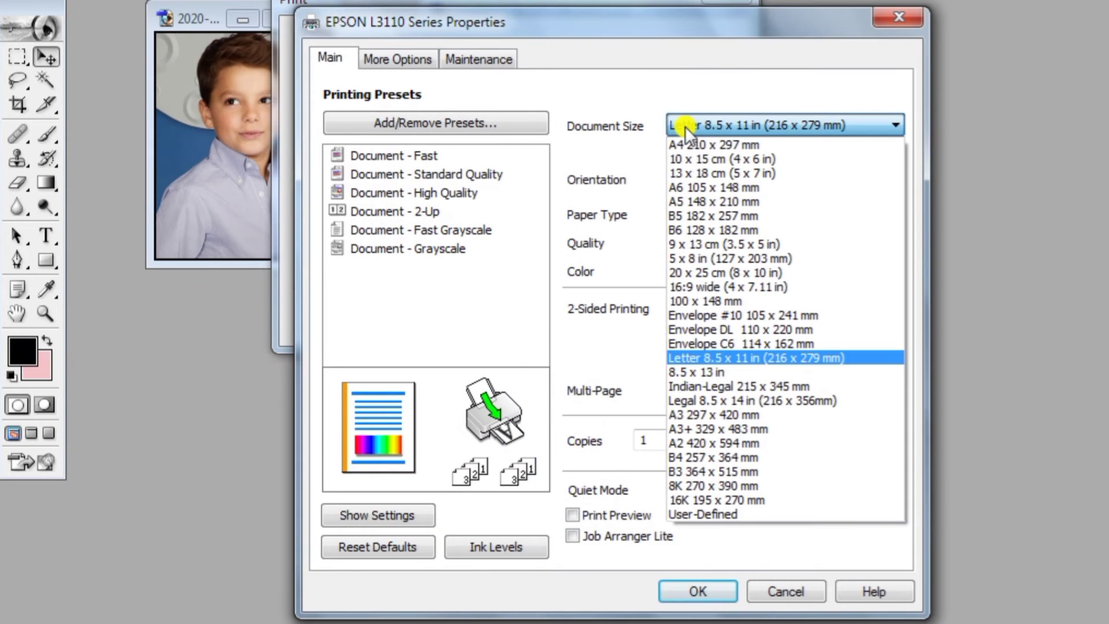
pyautogui.click(692, 157)
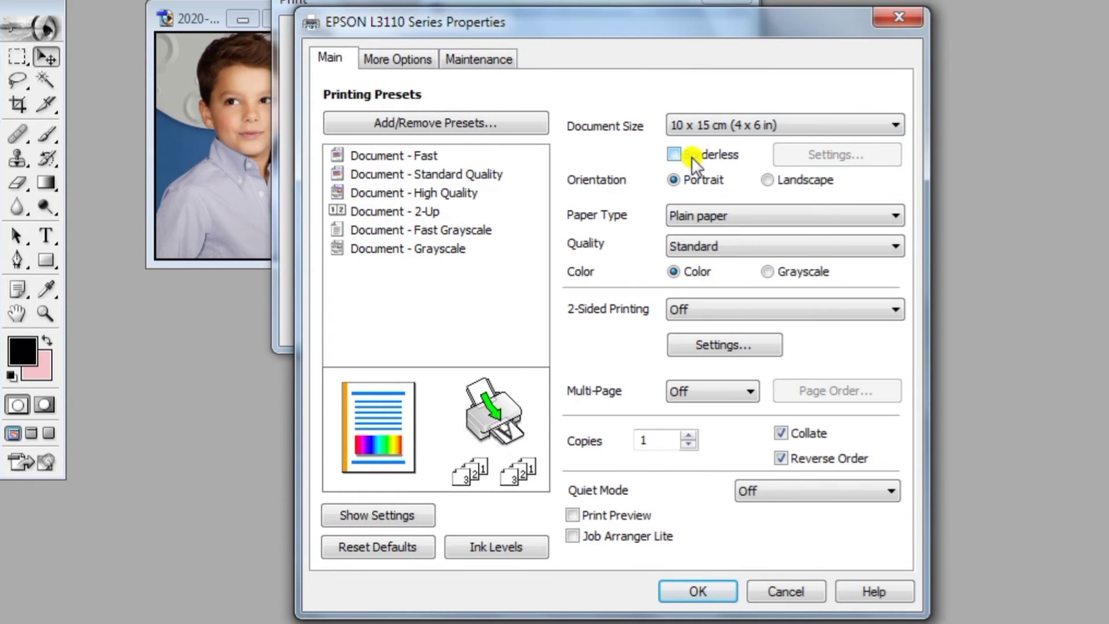
# - Set the paper type to Epson Matte and the quality to High, and send the sheet to the EPSON L3110 printer
pyautogui.click(687, 215)
pyautogui.click(686, 258)
pyautogui.click(690, 270)
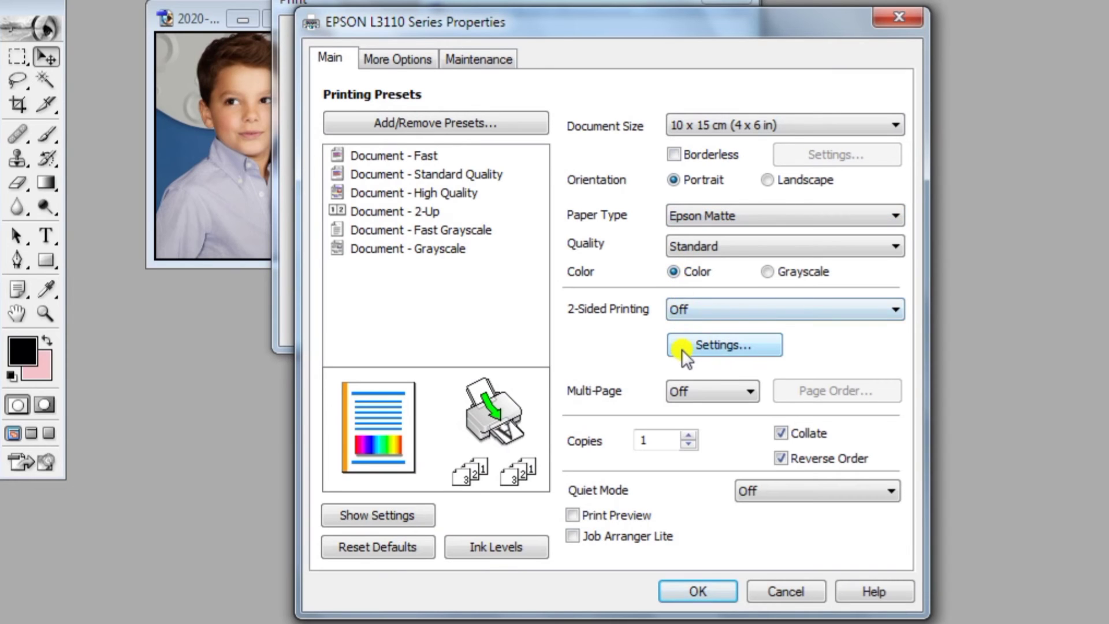
pyautogui.click(689, 252)
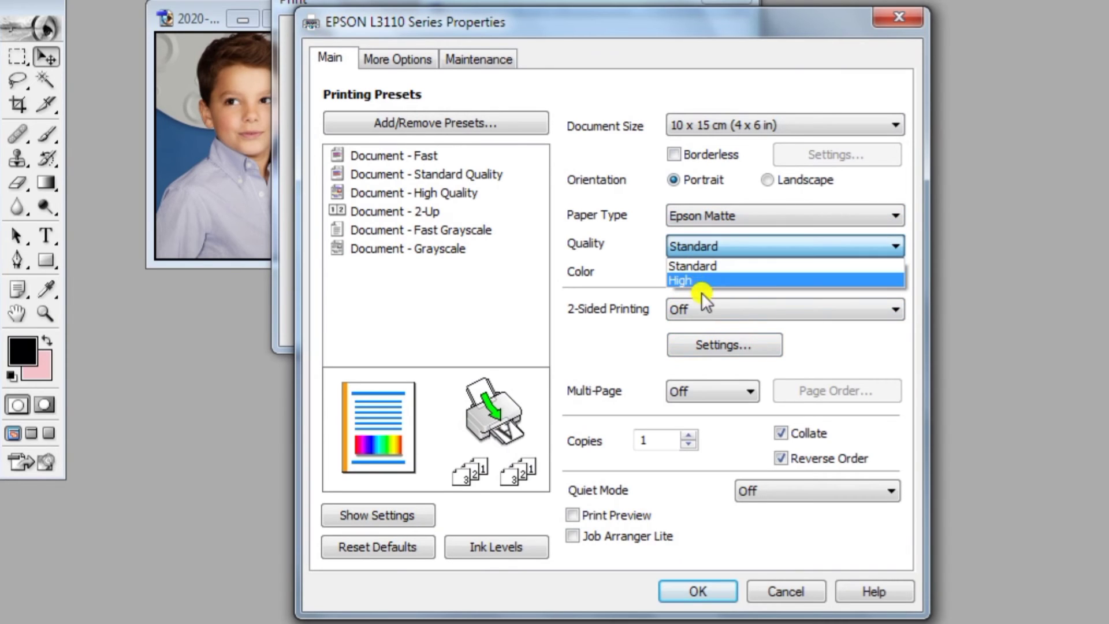
pyautogui.click(700, 280)
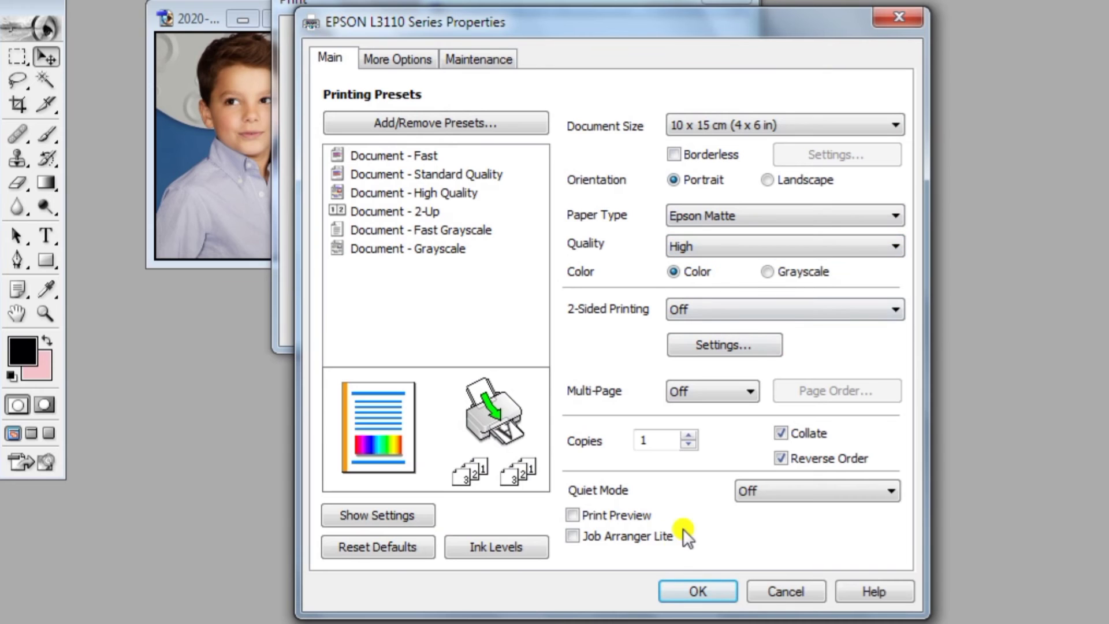
pyautogui.click(684, 593)
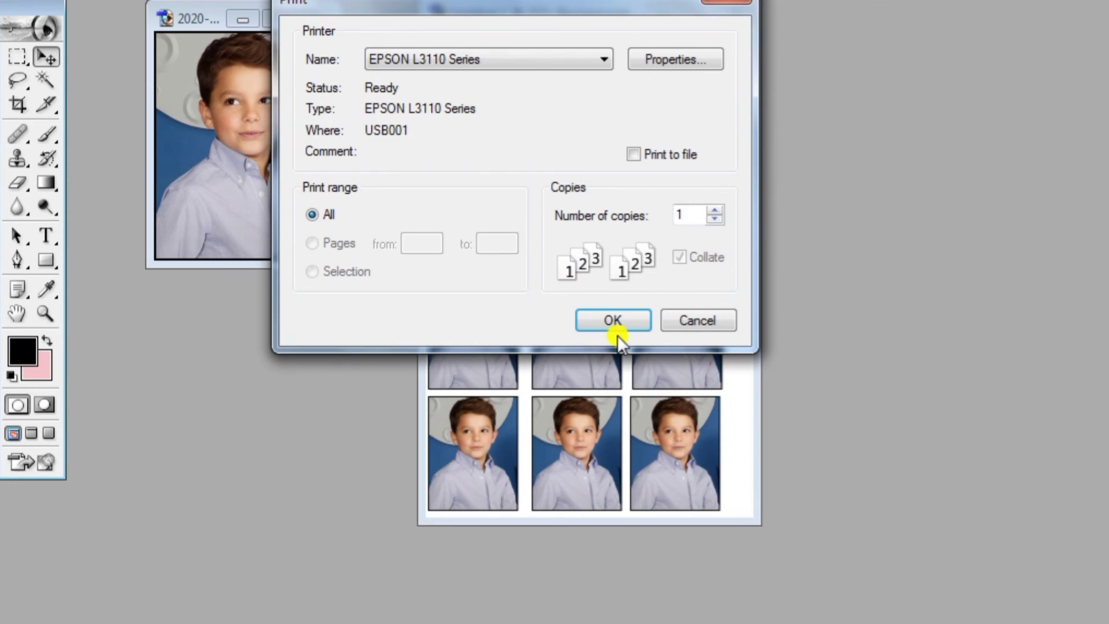
pyautogui.click(614, 319)
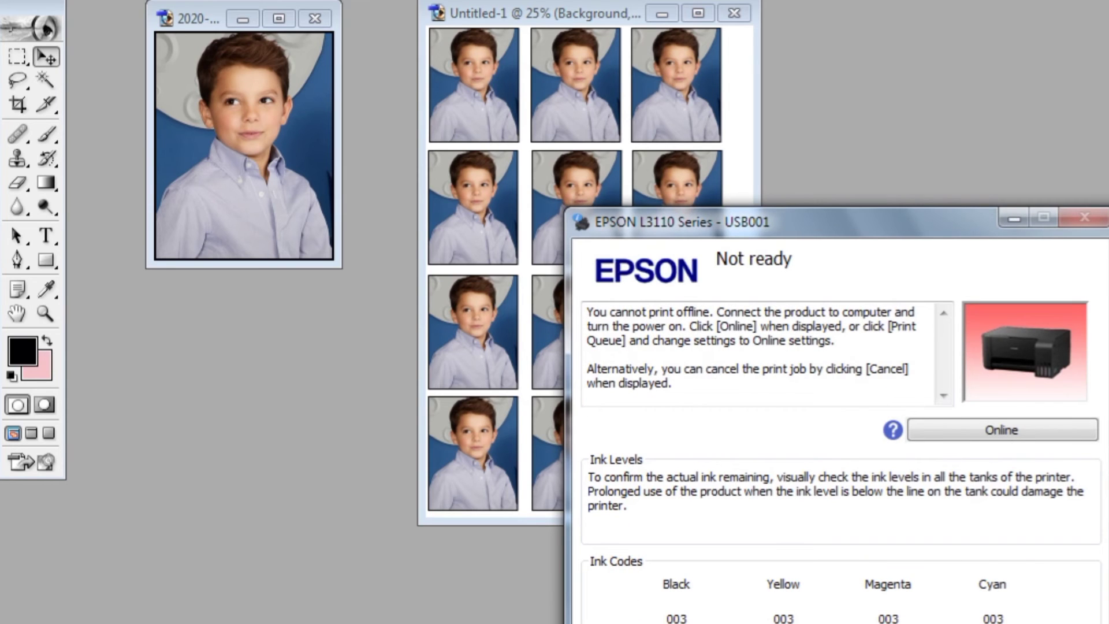
# - Cancel the queued Untitled-1 print job and close the printer queue
pyautogui.click(96, 119)
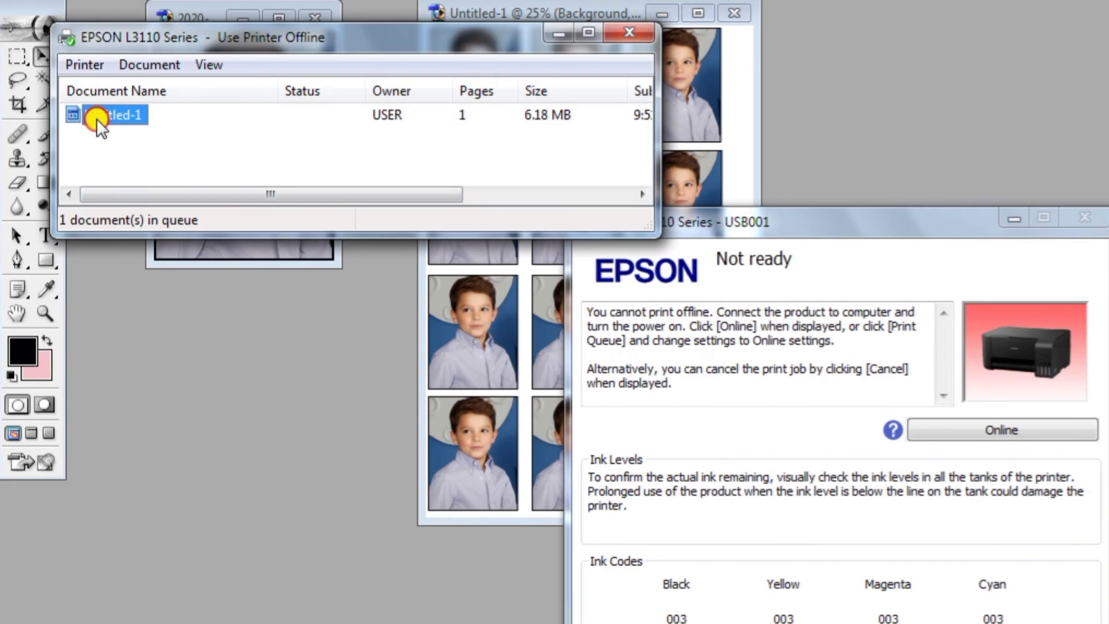
pyautogui.rightClick(96, 119)
pyautogui.click(141, 196)
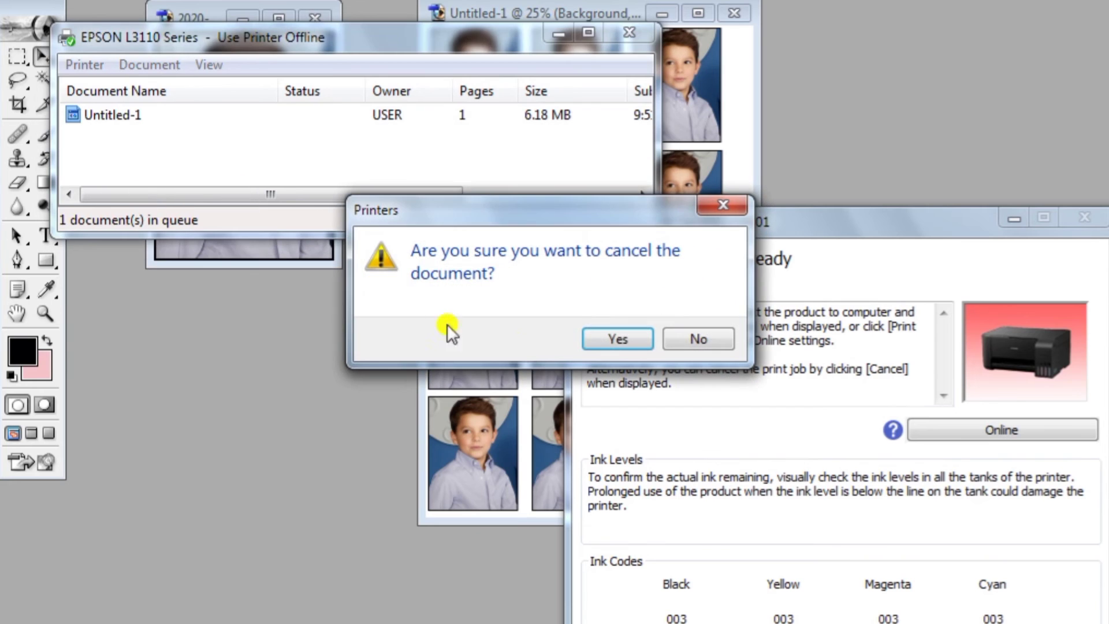
pyautogui.click(620, 335)
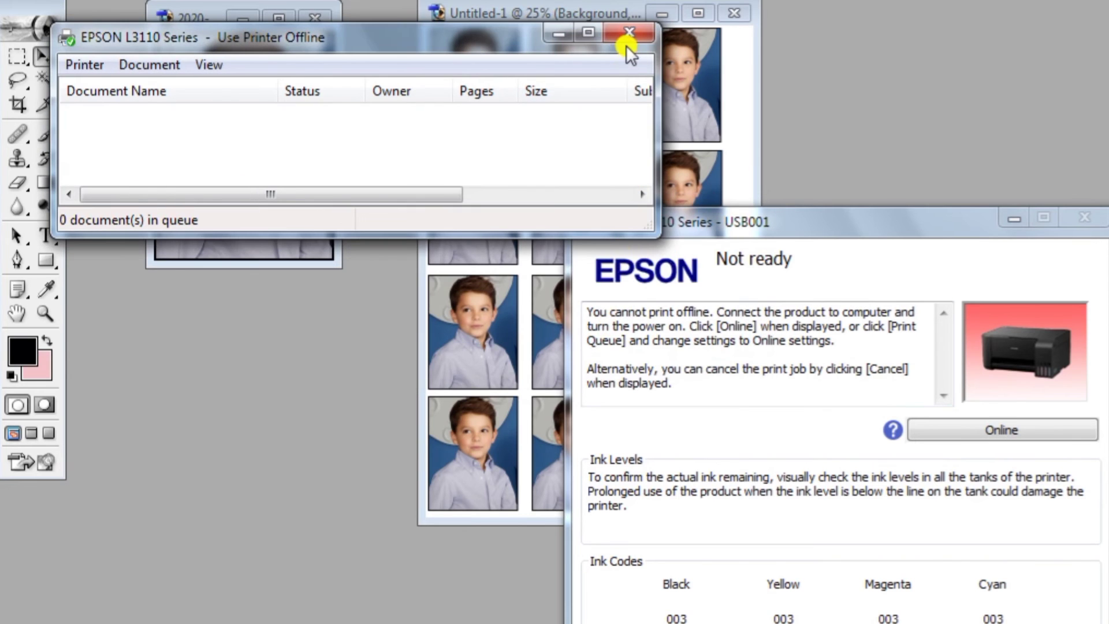
pyautogui.click(628, 35)
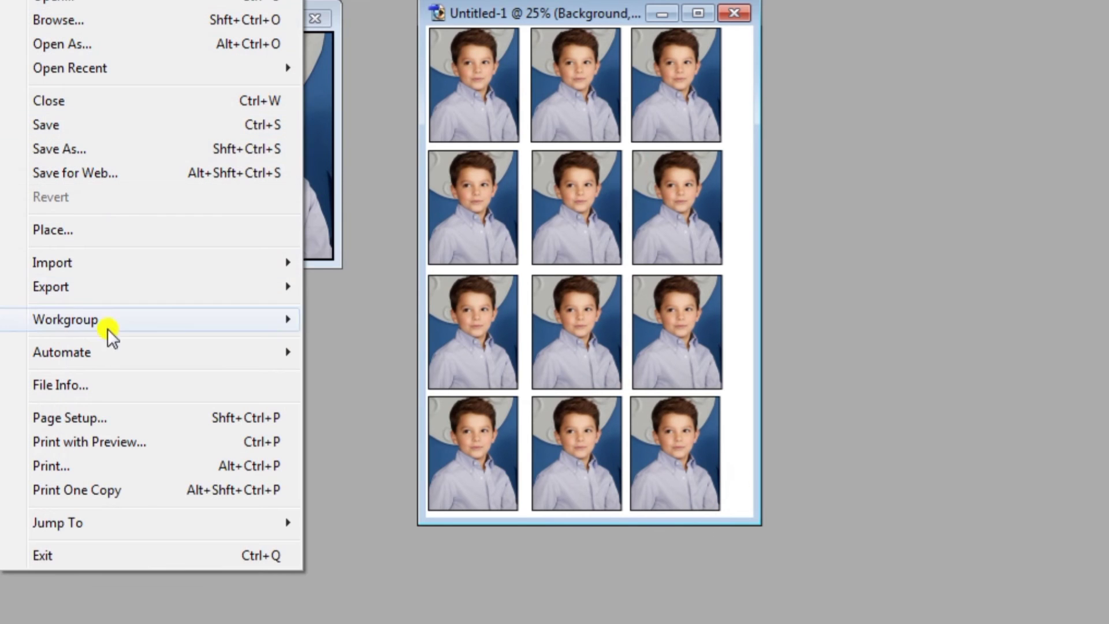
# - In the print preview, turn off image centering, scale the sheet to about 94.61%, and offset it about 0.046 in from the top and 0.05 in from the left
pyautogui.click(96, 441)
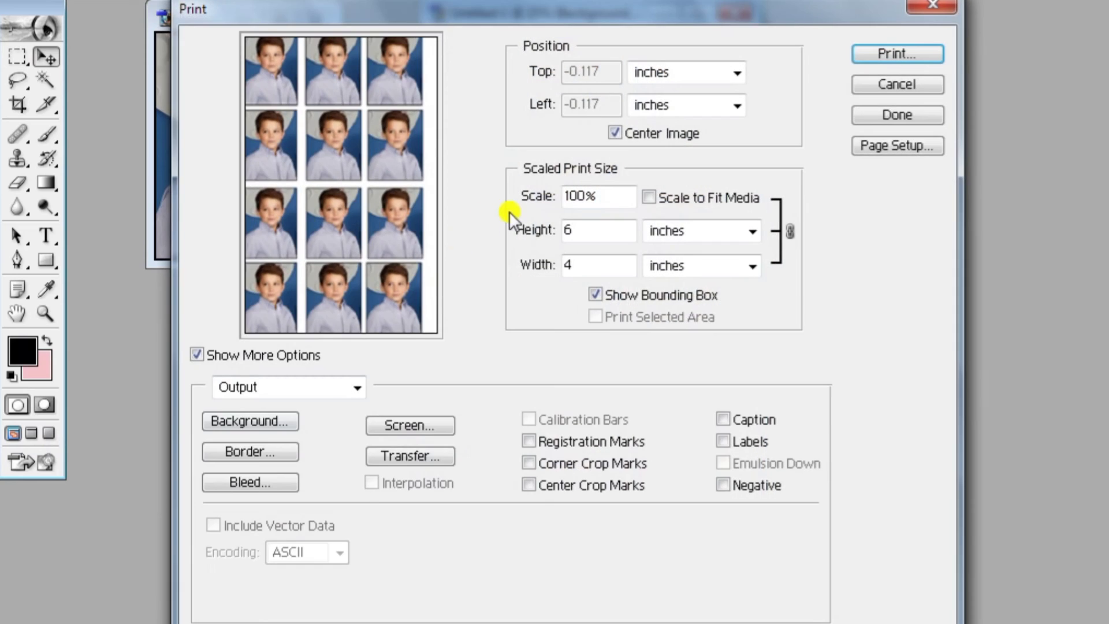
pyautogui.click(609, 138)
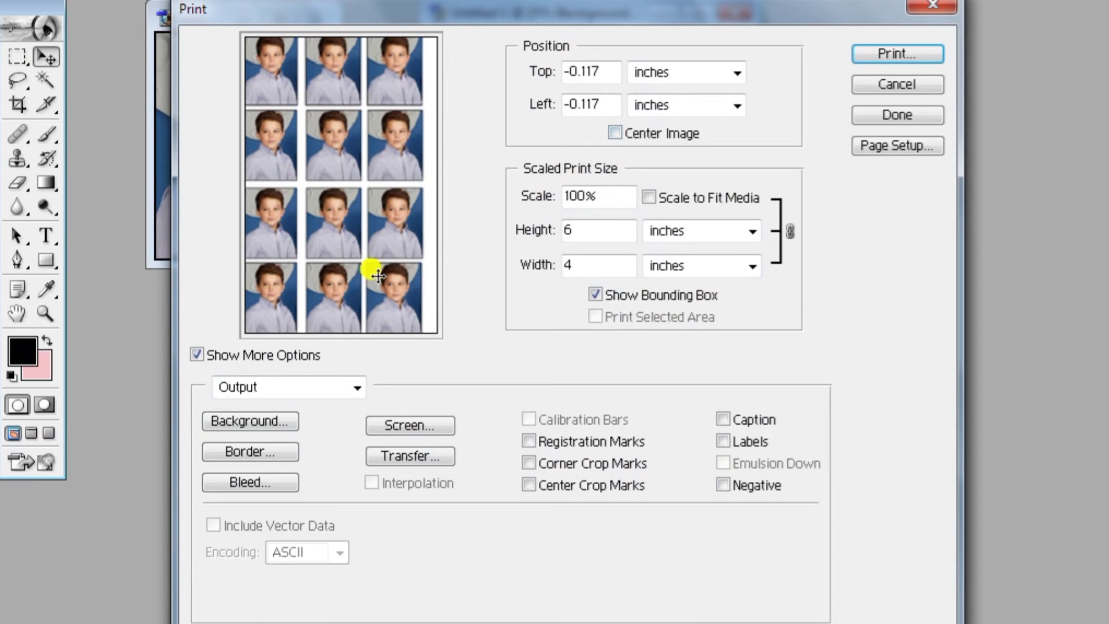
pyautogui.moveTo(367, 267); pyautogui.dragTo(398, 267)
pyautogui.moveTo(370, 245); pyautogui.dragTo(428, 321)
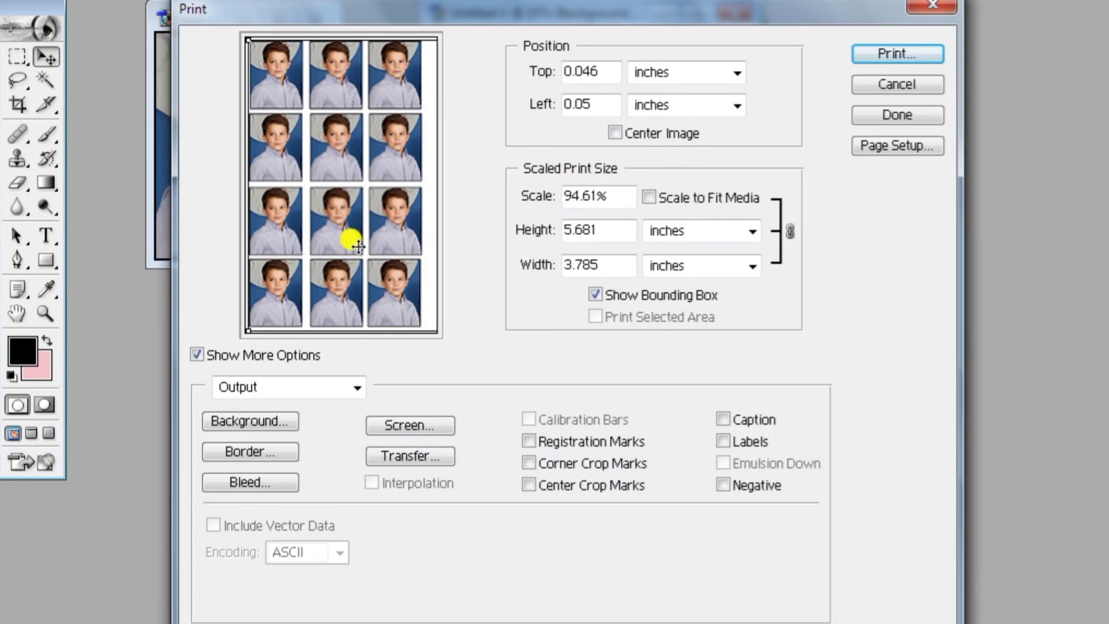
# - Print one copy of the rescaled sheet on the EPSON L3110, accepting the 4 x 6 in, Epson Matte, High quality properties
pyautogui.click(891, 51)
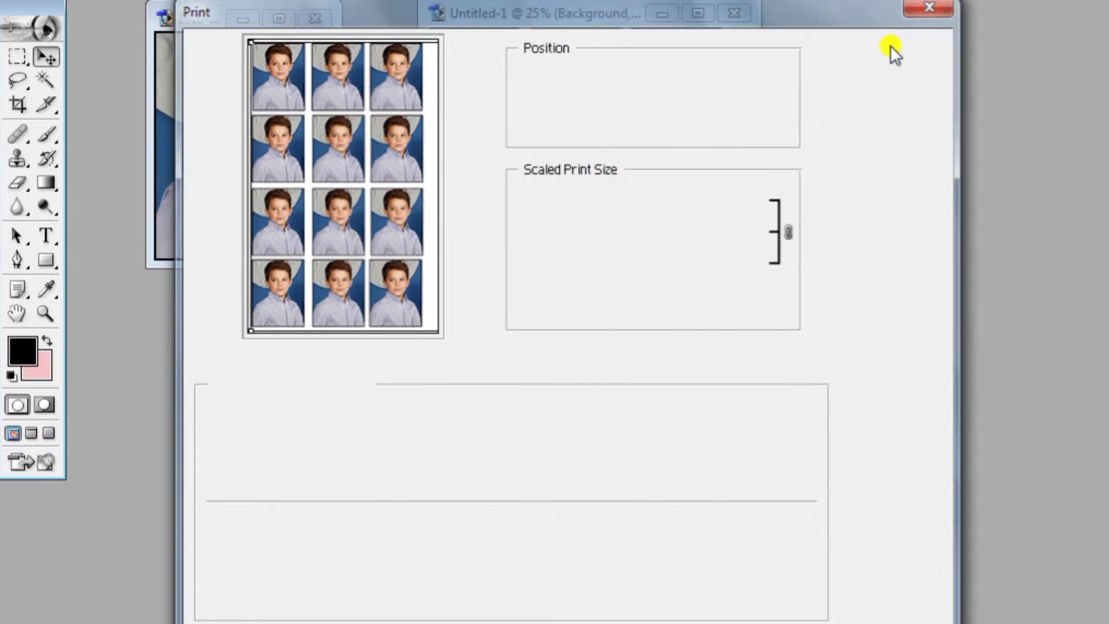
pyautogui.click(523, 228)
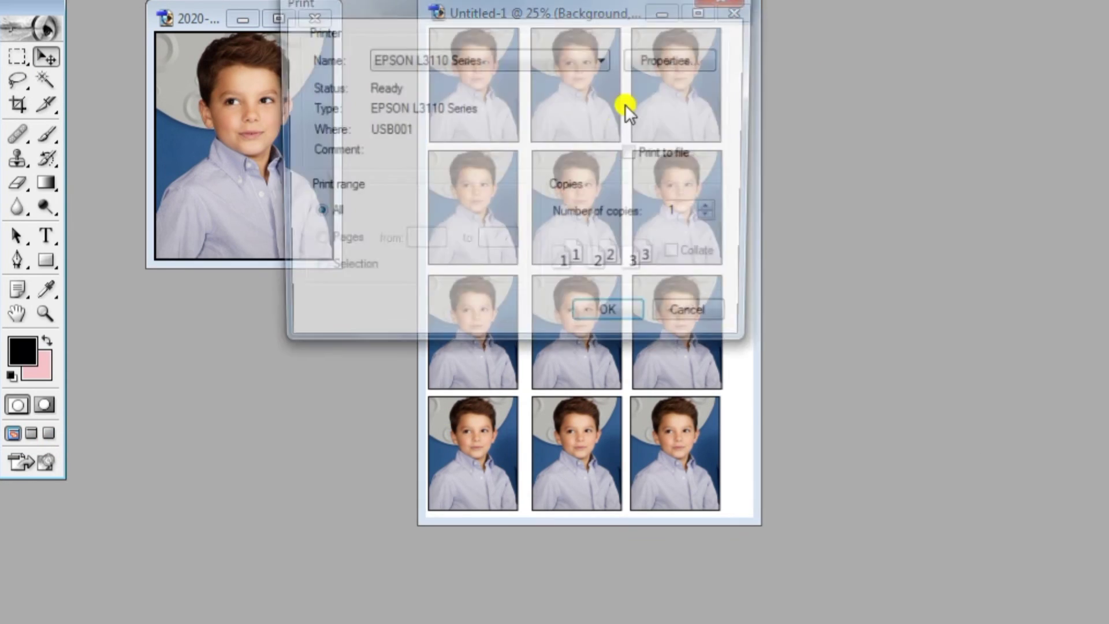
pyautogui.click(664, 61)
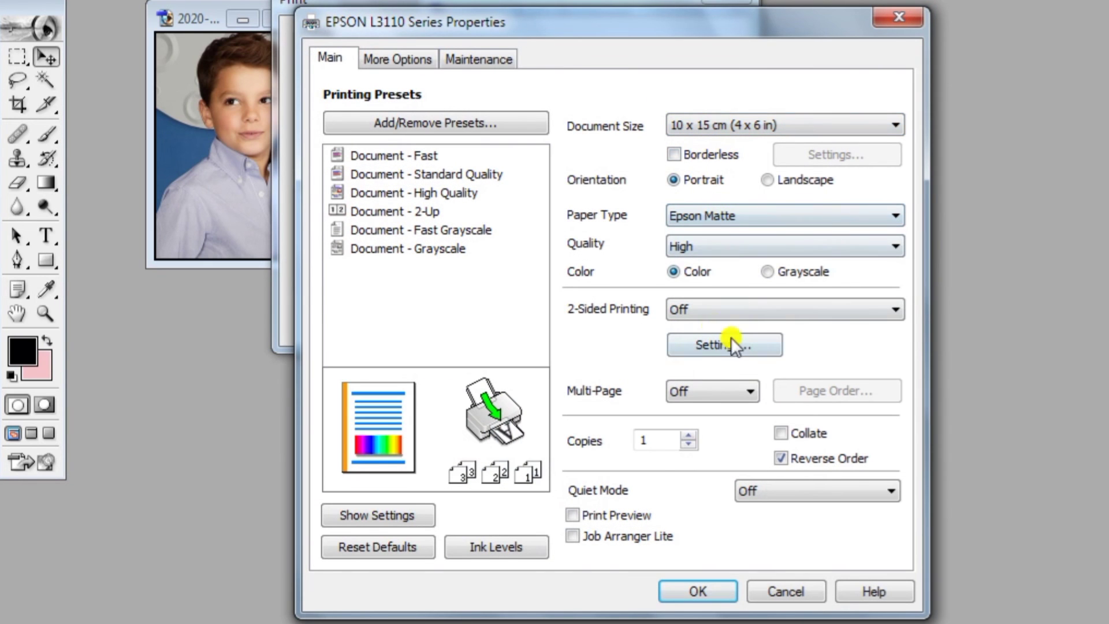
pyautogui.click(693, 588)
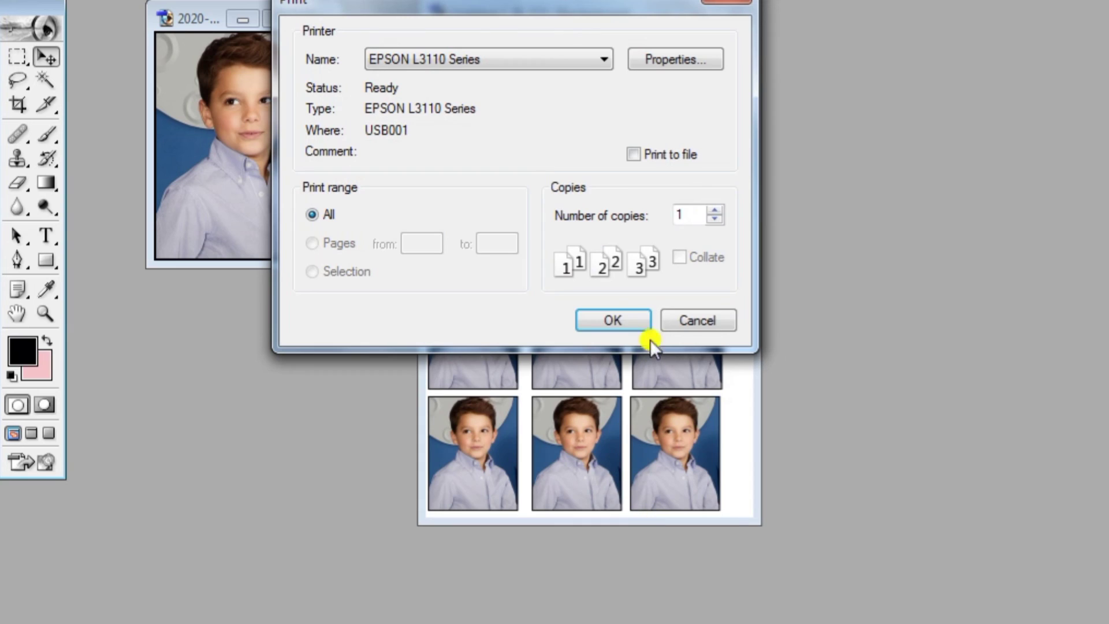
pyautogui.click(614, 320)
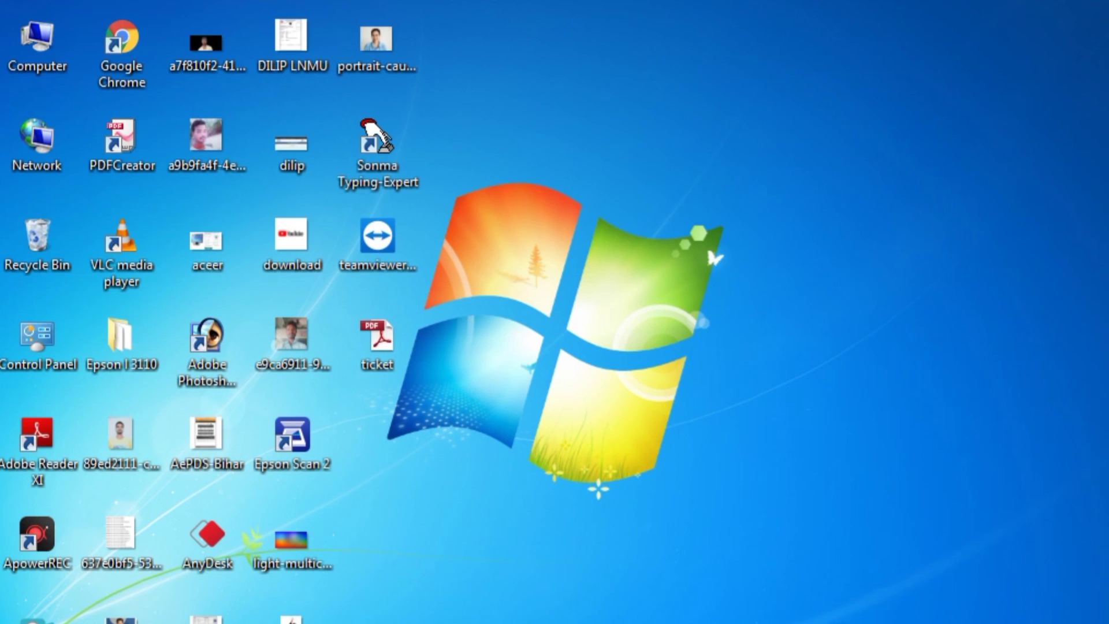
pyautogui.moveTo(448, 498)
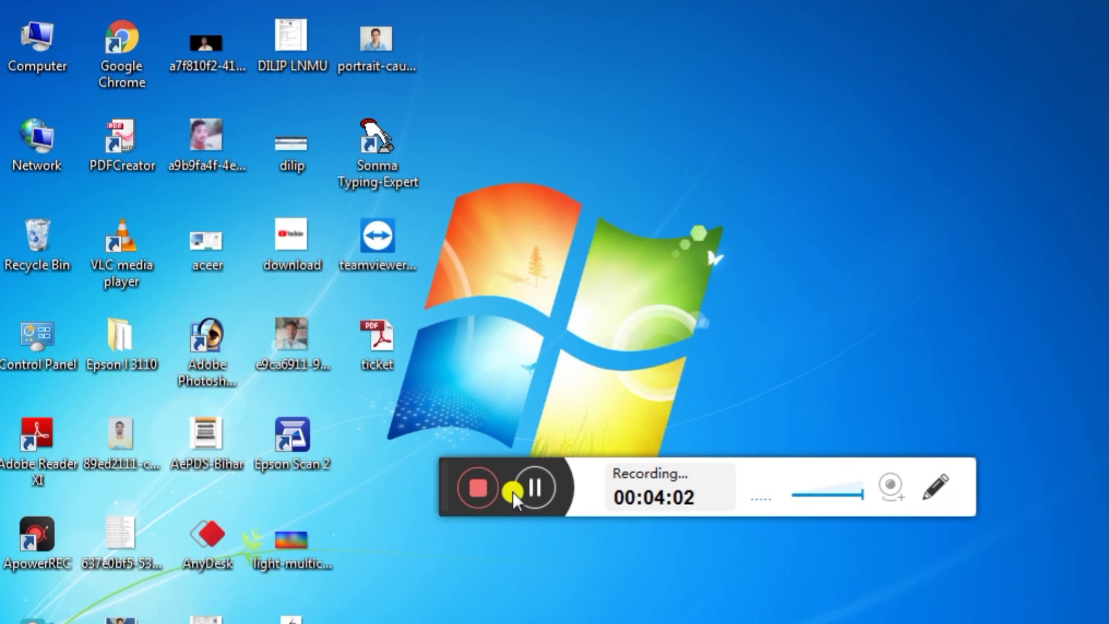